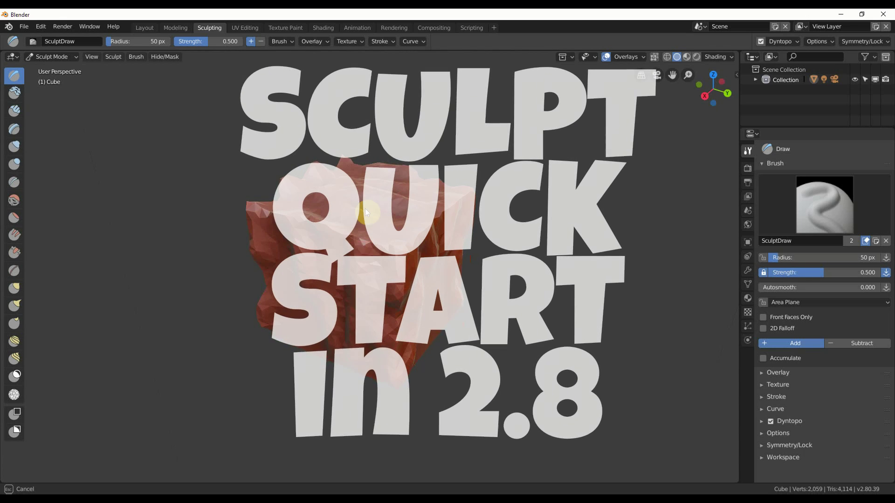
- Add rough Draw-brush strokes across the Dyntopo cube, then select the Clay Strips brush
{"action": "middle_click_drag", "start_coordinate": [329, 259], "coordinate": [354, 251]}
{"action": "left_click_drag", "start_coordinate": [354, 252], "coordinate": [366, 255]}
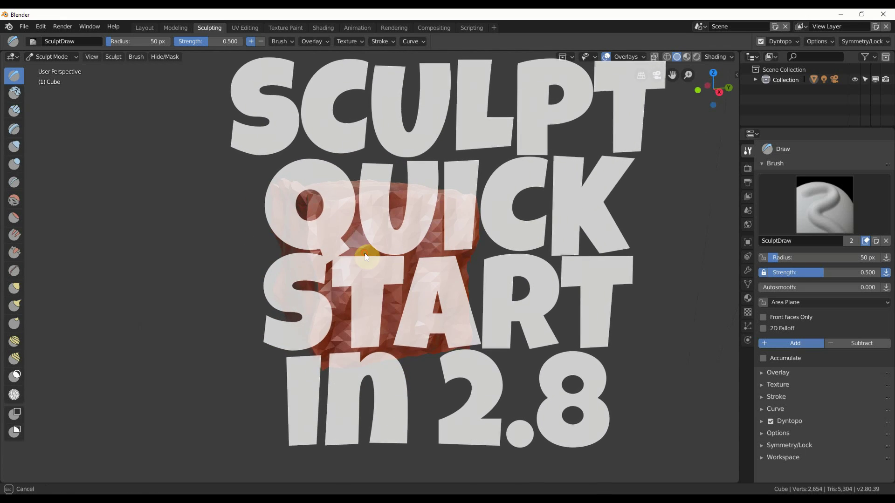
{"action": "middle_click_drag", "start_coordinate": [366, 256], "coordinate": [370, 329]}
{"action": "mouse_move", "coordinate": [347, 356]}
{"action": "left_mouse_down"}
{"action": "mouse_move", "coordinate": [294, 337]}
{"action": "mouse_move", "coordinate": [356, 261]}
{"action": "left_mouse_up"}
{"action": "left_click", "coordinate": [14, 111]}
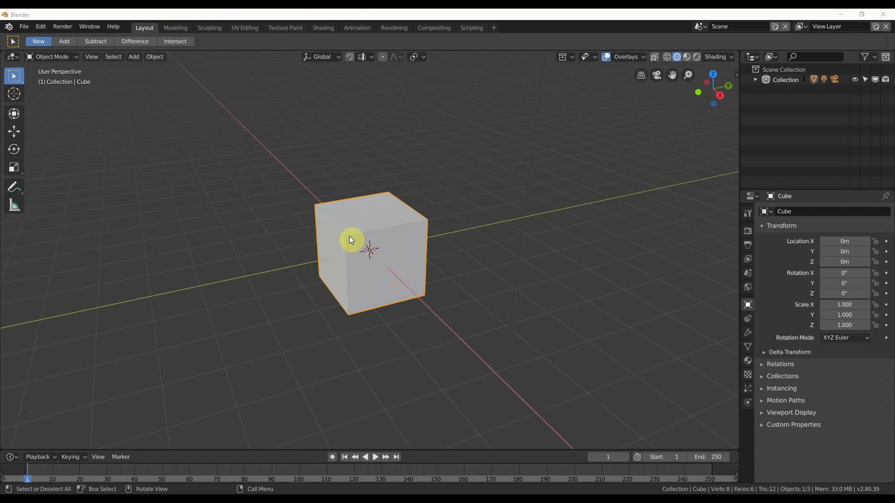
- Zoom the Layout viewport in on the plain default cube
{"action": "scroll", "coordinate": [350, 246], "scroll_direction": "up", "scroll_amount": 1}
{"action": "scroll", "coordinate": [337, 231], "scroll_direction": "up", "scroll_amount": 1}
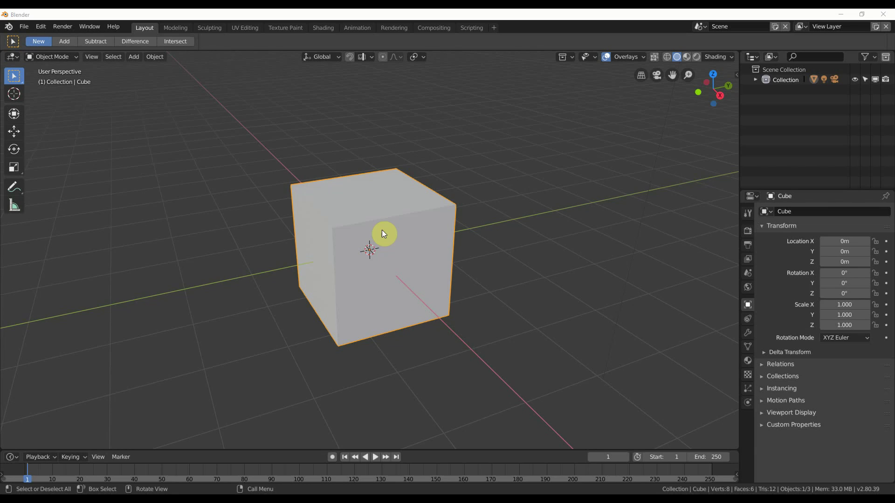
{"action": "left_click", "coordinate": [210, 28]}
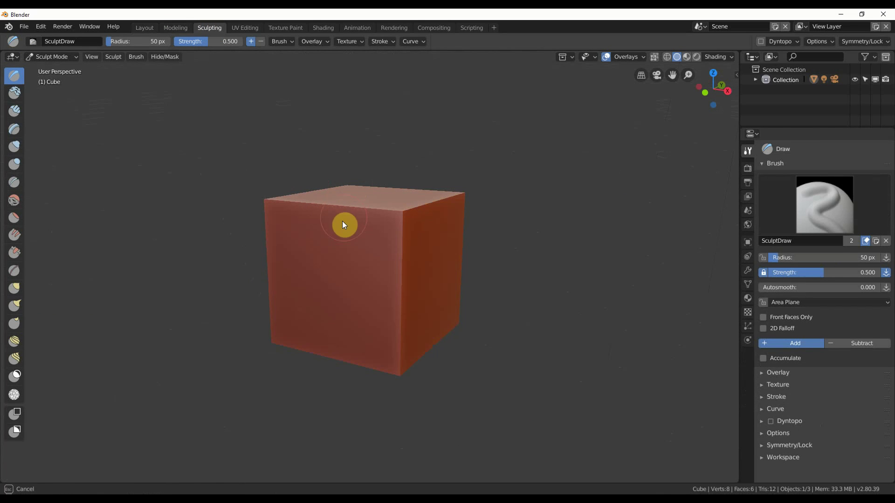
{"action": "mouse_move", "coordinate": [329, 208]}
{"action": "left_mouse_down"}
{"action": "mouse_move", "coordinate": [277, 209]}
{"action": "mouse_move", "coordinate": [276, 197]}
{"action": "mouse_move", "coordinate": [390, 215]}
{"action": "left_mouse_up"}
{"action": "middle_click_drag", "start_coordinate": [463, 183], "coordinate": [405, 185]}
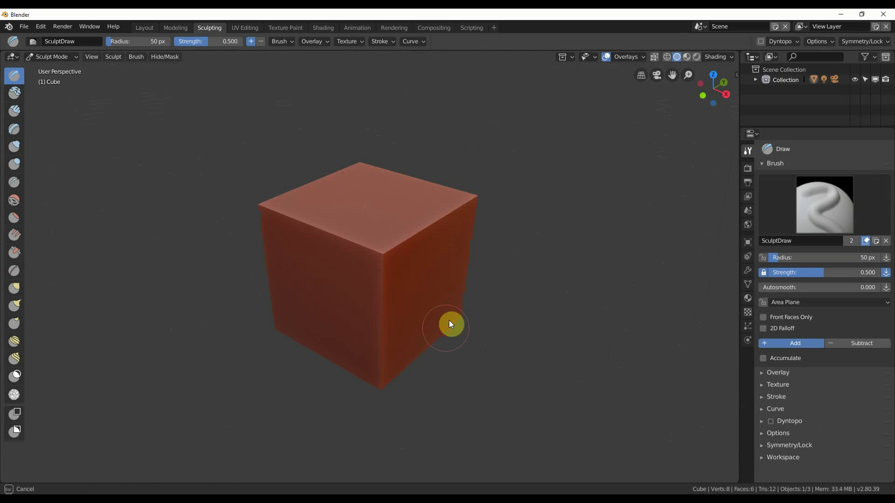
{"action": "left_click_drag", "start_coordinate": [351, 329], "coordinate": [271, 323]}
{"action": "left_click", "coordinate": [14, 112]}
{"action": "left_click_drag", "start_coordinate": [312, 201], "coordinate": [328, 232]}
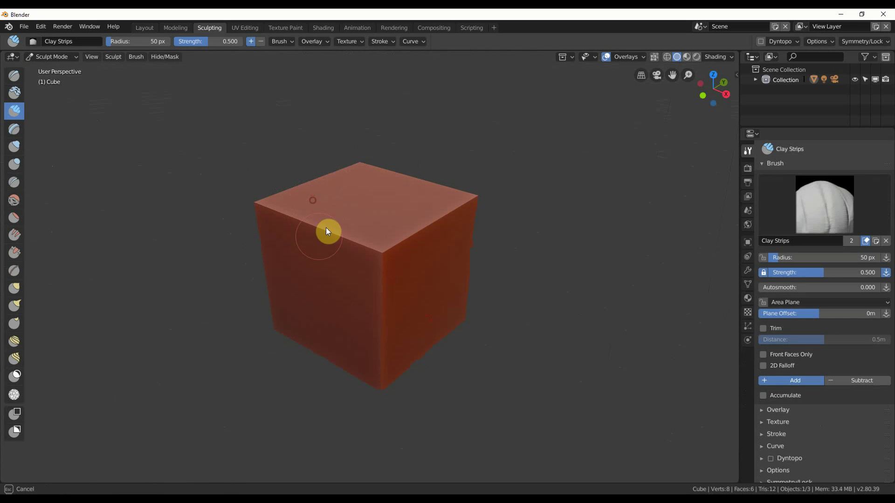
{"action": "middle_click_drag", "start_coordinate": [347, 237], "coordinate": [359, 220]}
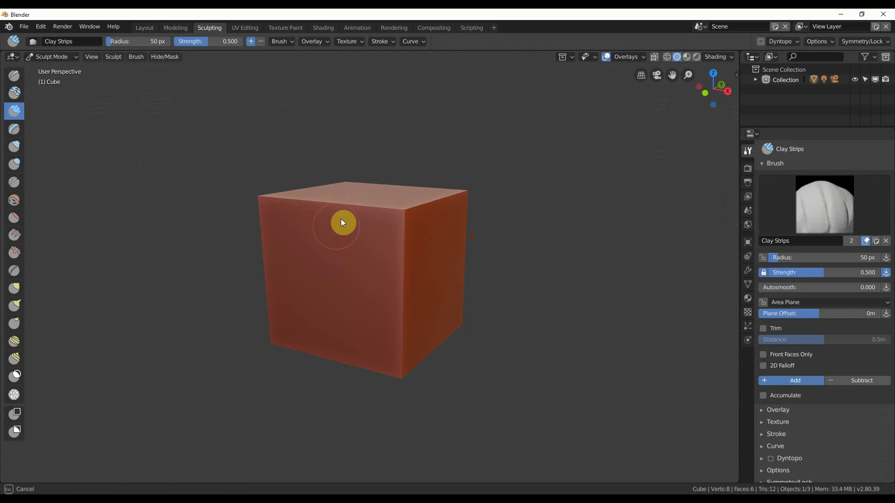
{"action": "left_click_drag", "start_coordinate": [346, 329], "coordinate": [376, 278]}
{"action": "middle_click_drag", "start_coordinate": [375, 278], "coordinate": [334, 256]}
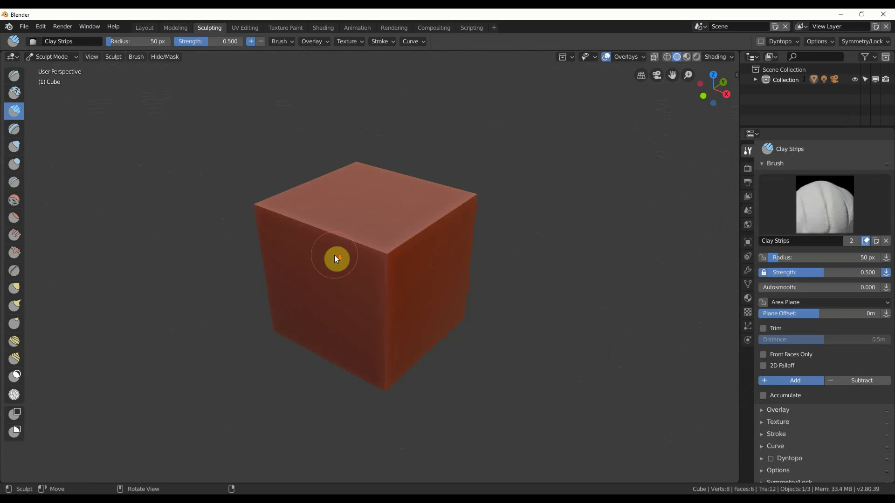
{"action": "left_click", "coordinate": [144, 27]}
{"action": "middle_click_drag", "start_coordinate": [350, 234], "coordinate": [365, 234]}
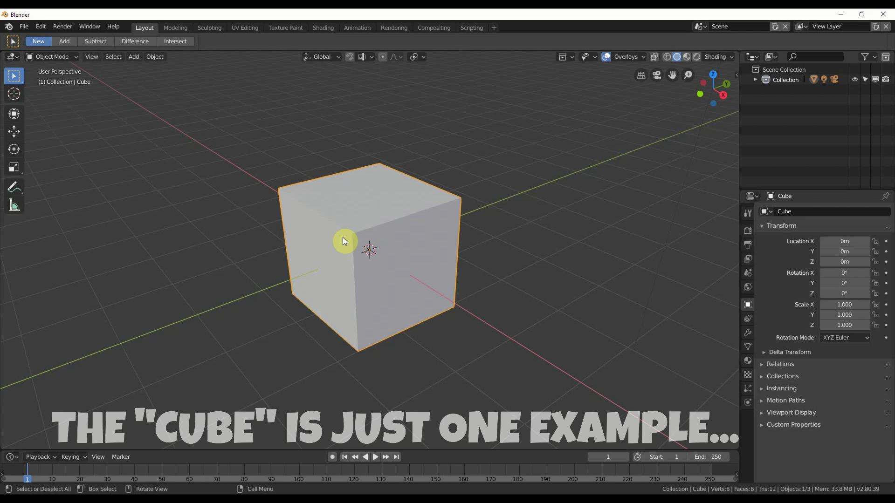
- In Edit Mode, apply Edge > Subdivide with 10 cuts to the whole cube, then exit to Object Mode
{"action": "key", "text": "Tab"}
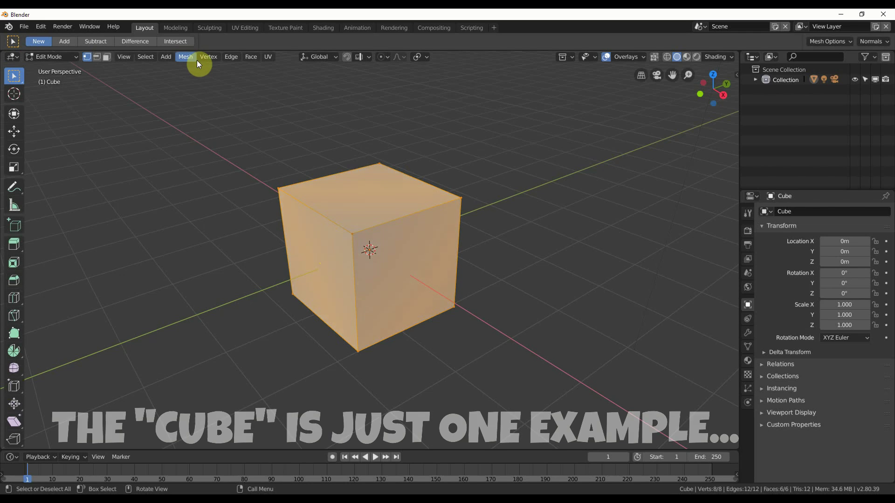
{"action": "left_click", "coordinate": [241, 55]}
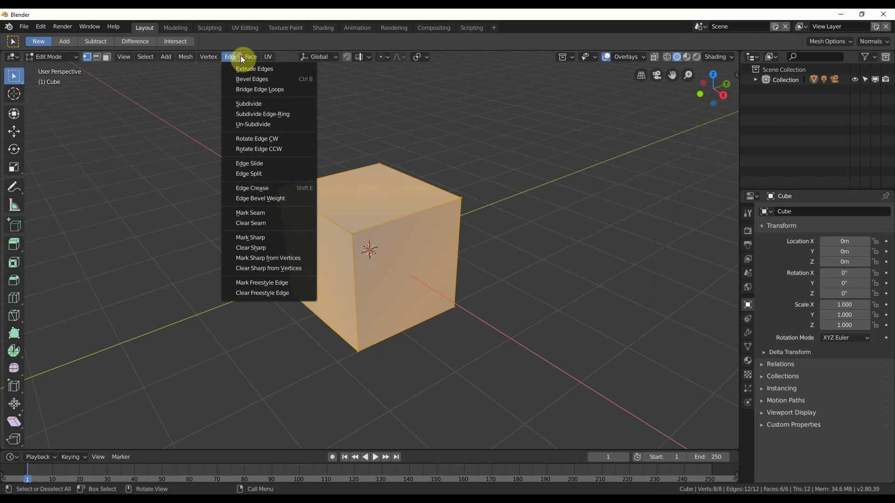
{"action": "left_click", "coordinate": [253, 104]}
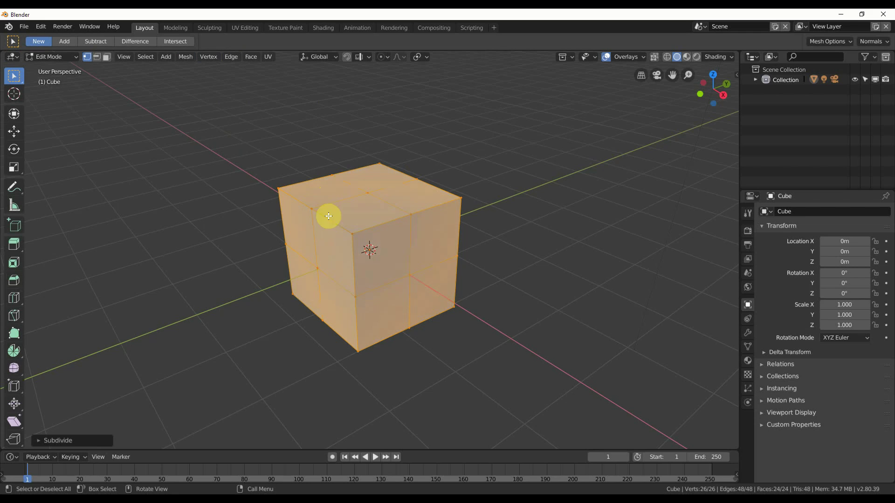
{"action": "left_click", "coordinate": [40, 440]}
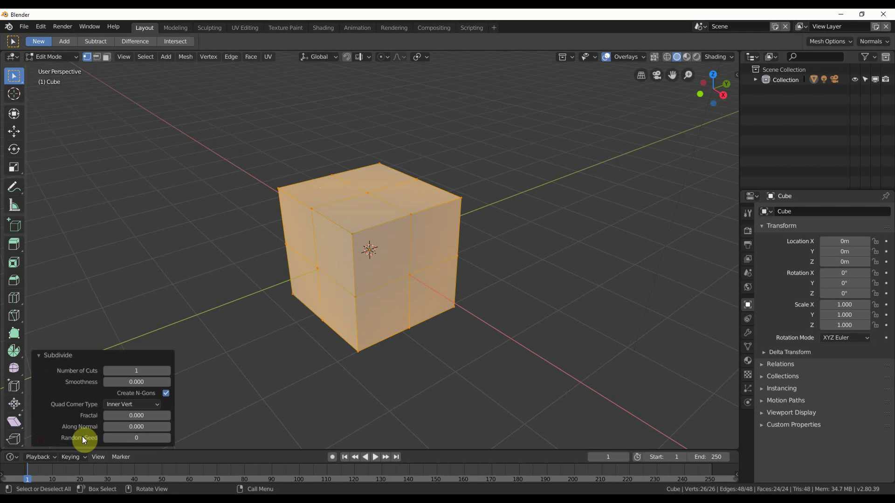
{"action": "left_click_drag", "start_coordinate": [150, 371], "coordinate": [173, 370]}
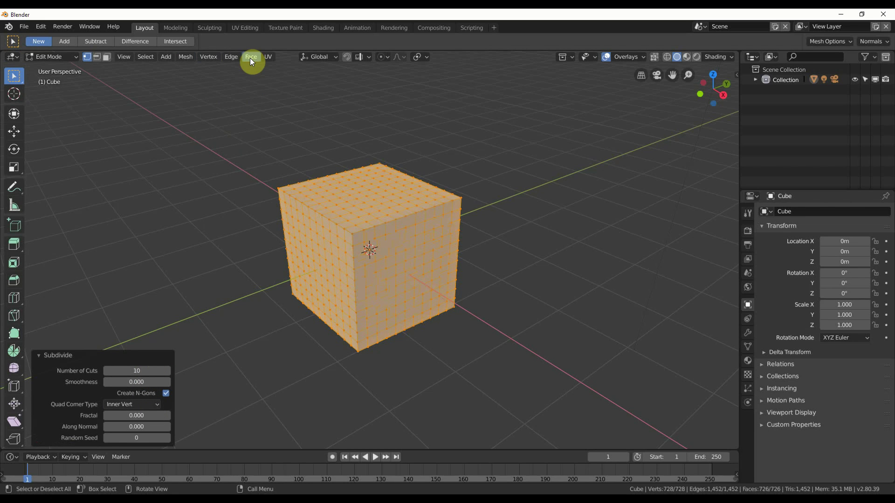
{"action": "key", "text": "Tab"}
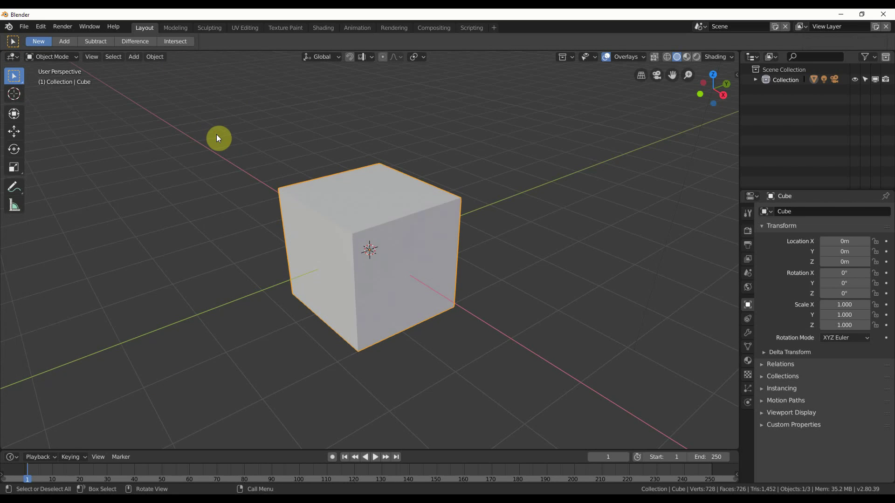
- In Sculpting, dent the top edge with Clay Strips, then raise Draw-brush ridges along the front-top edge and right face
{"action": "left_click", "coordinate": [215, 27]}
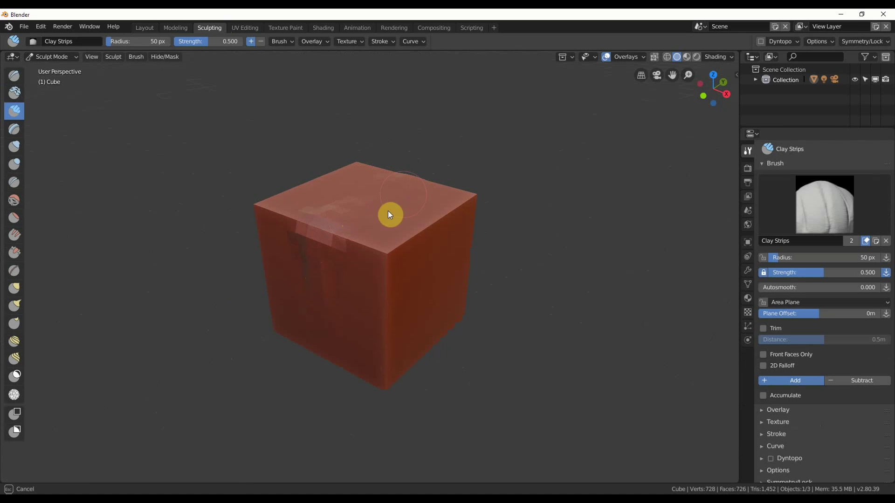
{"action": "left_click_drag", "start_coordinate": [391, 215], "coordinate": [408, 216]}
{"action": "left_click", "coordinate": [14, 76]}
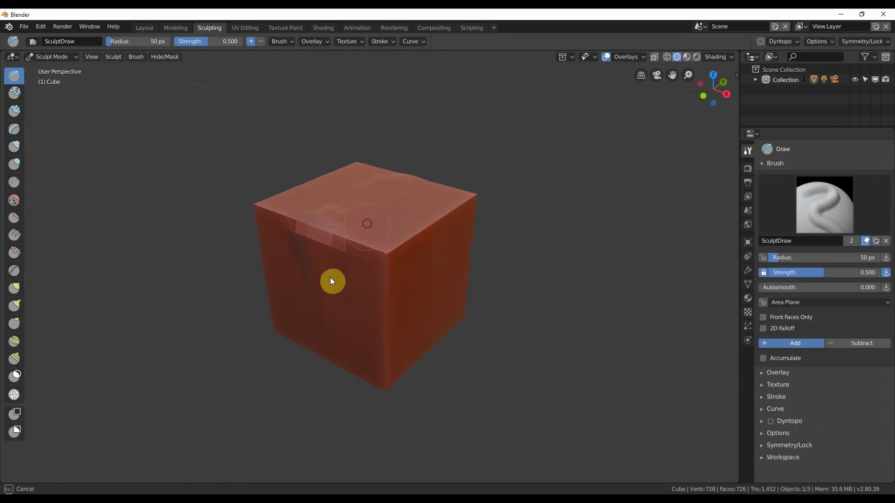
{"action": "mouse_move", "coordinate": [333, 281]}
{"action": "left_mouse_down"}
{"action": "mouse_move", "coordinate": [309, 290]}
{"action": "mouse_move", "coordinate": [320, 274]}
{"action": "left_mouse_up"}
{"action": "mouse_move", "coordinate": [322, 329]}
{"action": "left_mouse_down"}
{"action": "mouse_move", "coordinate": [376, 191]}
{"action": "mouse_move", "coordinate": [407, 176]}
{"action": "left_mouse_up"}
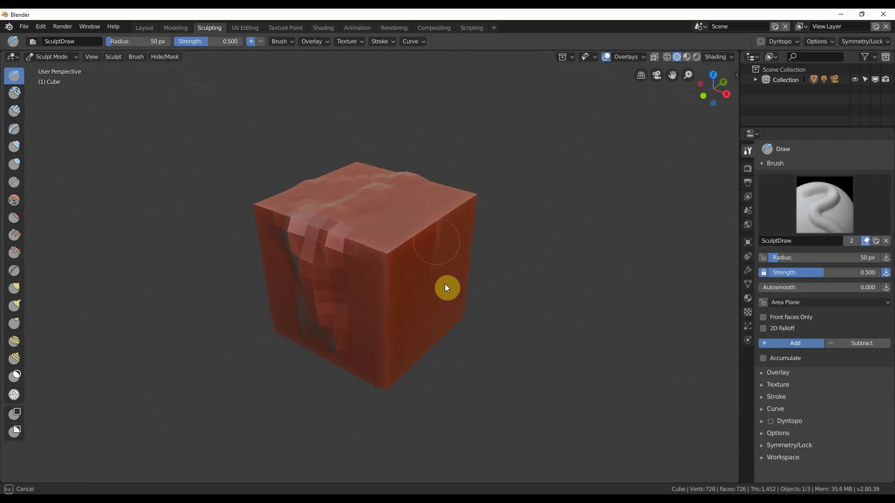
{"action": "left_click_drag", "start_coordinate": [446, 288], "coordinate": [428, 331]}
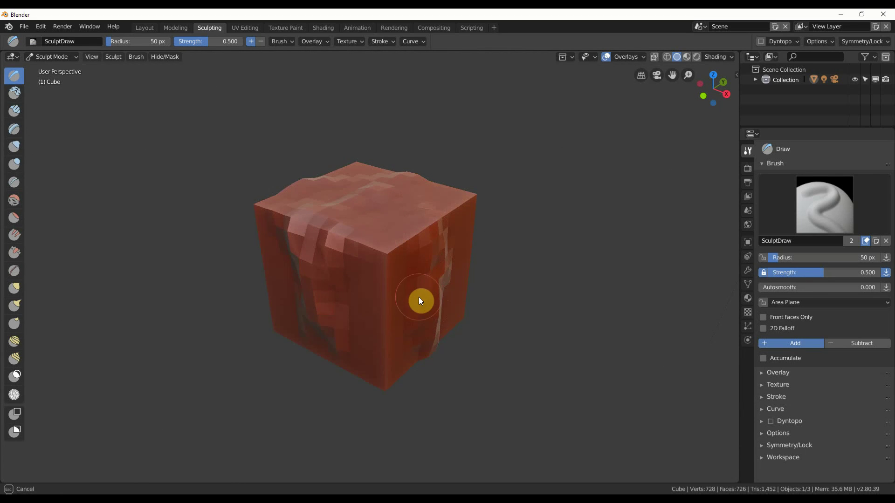
{"action": "mouse_move", "coordinate": [420, 300]}
{"action": "left_mouse_down"}
{"action": "mouse_move", "coordinate": [422, 217]}
{"action": "mouse_move", "coordinate": [325, 284]}
{"action": "mouse_move", "coordinate": [316, 308]}
{"action": "left_mouse_up"}
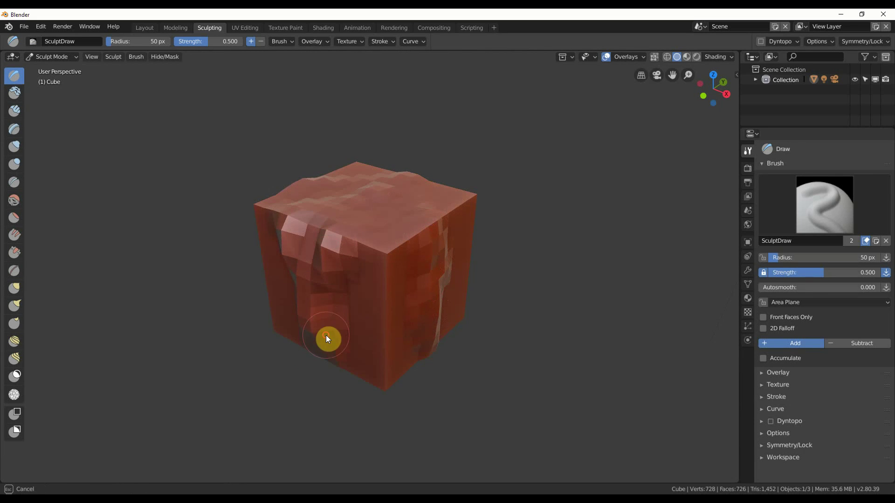
{"action": "middle_click_drag", "start_coordinate": [426, 200], "coordinate": [359, 194]}
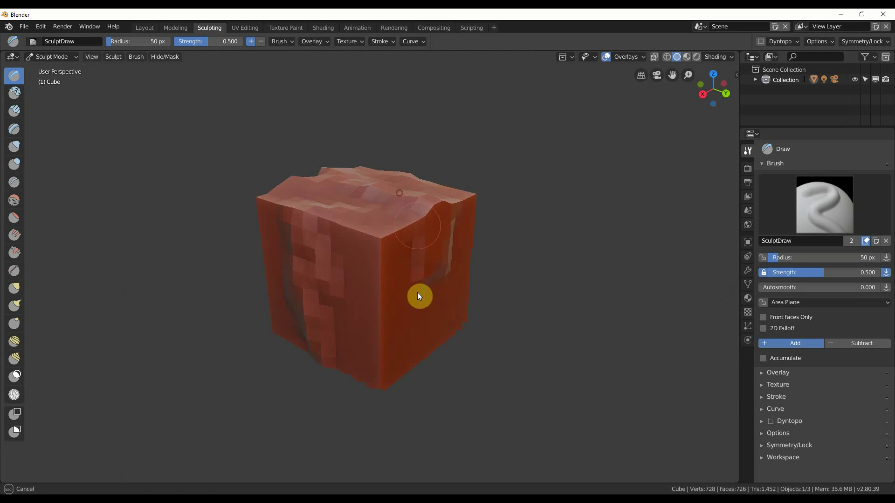
- Switch to the Modeling workspace and orbit around the deformed cube to inspect its 728-vertex mesh
{"action": "left_click", "coordinate": [177, 29]}
{"action": "scroll", "coordinate": [393, 309], "scroll_direction": "up", "scroll_amount": 5}
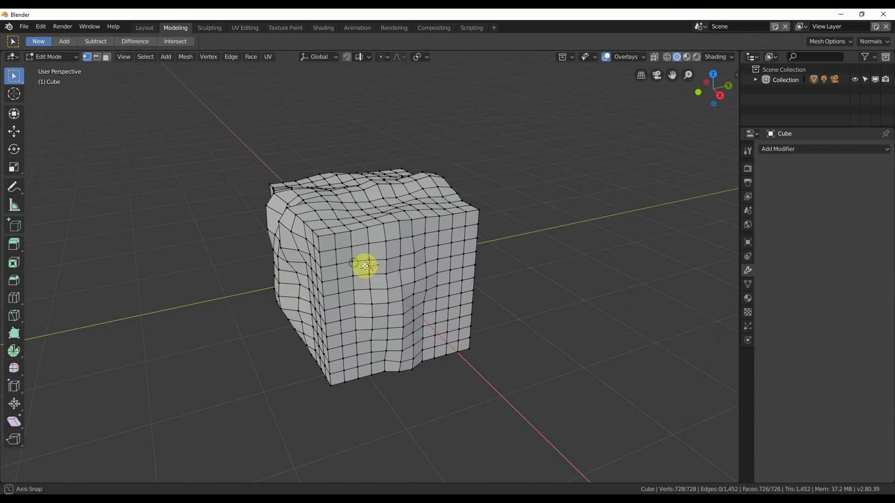
{"action": "middle_click_drag", "start_coordinate": [366, 266], "coordinate": [344, 271]}
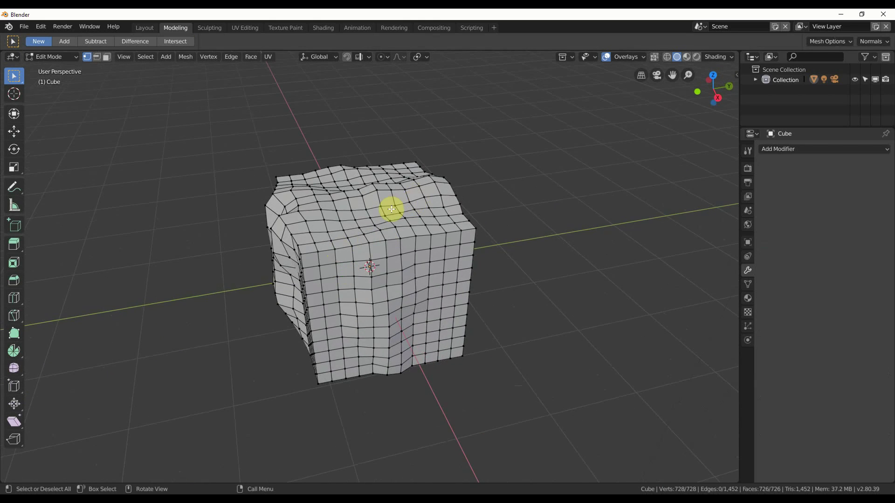
{"action": "middle_click_drag", "start_coordinate": [392, 209], "coordinate": [325, 233]}
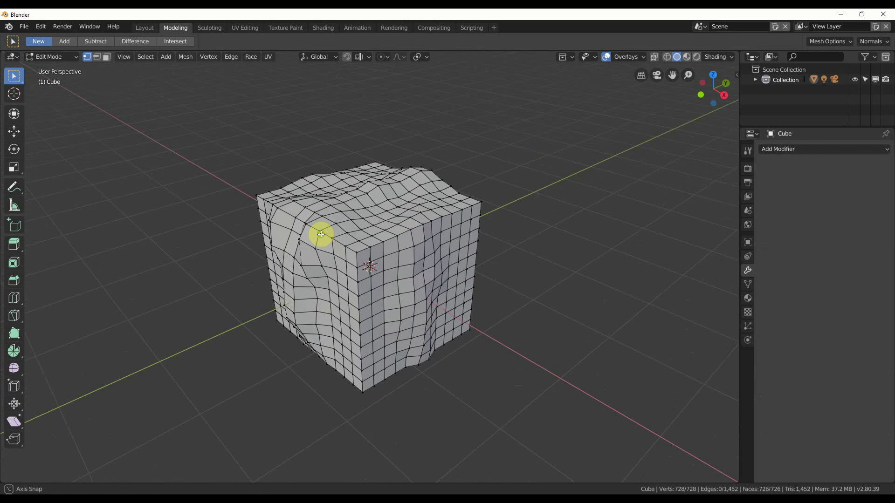
{"action": "middle_click_drag", "start_coordinate": [404, 244], "coordinate": [366, 267]}
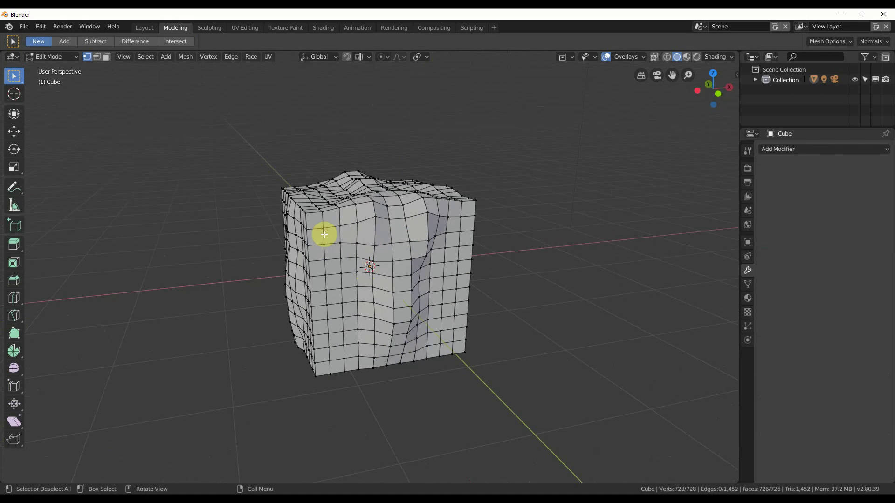
{"action": "mouse_move", "coordinate": [324, 234]}
{"action": "middle_mouse_down"}
{"action": "mouse_move", "coordinate": [373, 219]}
{"action": "mouse_move", "coordinate": [280, 244]}
{"action": "mouse_move", "coordinate": [326, 242]}
{"action": "middle_mouse_up"}
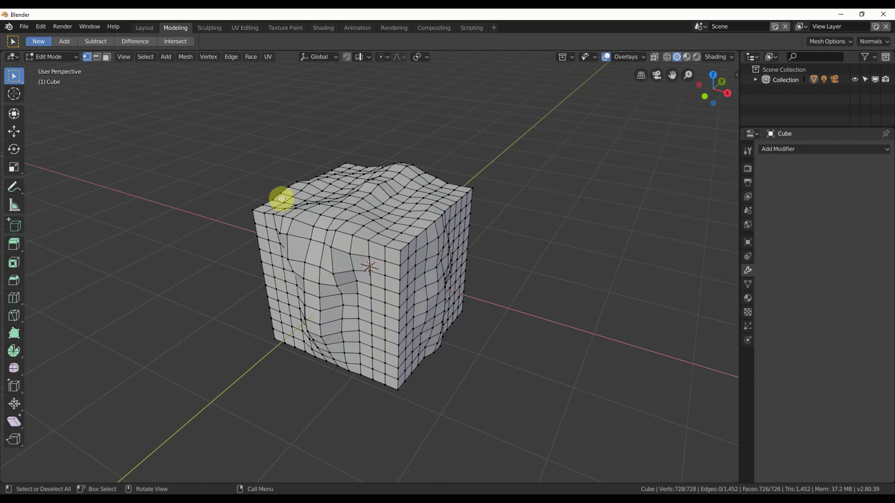
- Start a new General file, then zoom and orbit onto its default cube
{"action": "left_click", "coordinate": [20, 27]}
{"action": "mouse_move", "coordinate": [23, 40]}
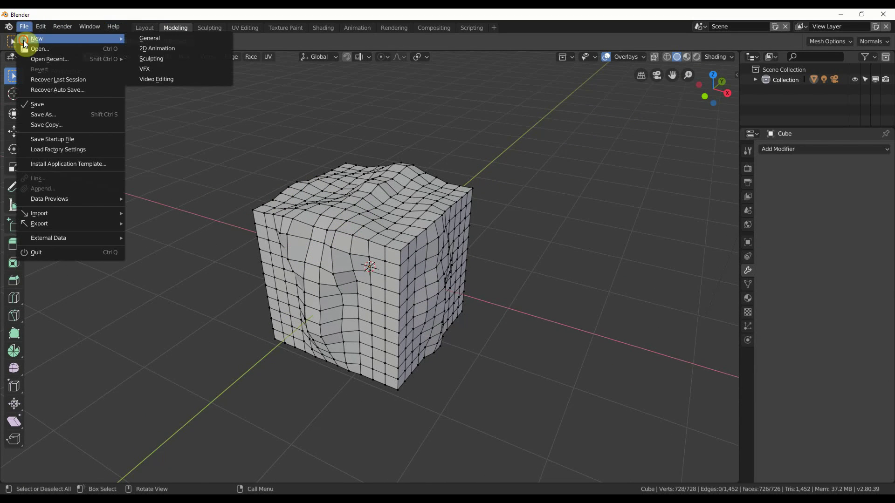
{"action": "left_click", "coordinate": [140, 42]}
{"action": "scroll", "coordinate": [364, 257], "scroll_direction": "up", "scroll_amount": 5}
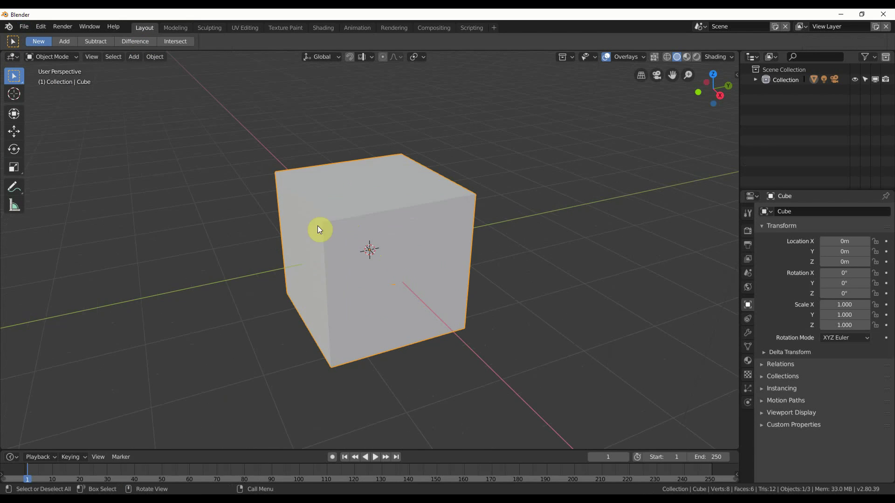
{"action": "middle_click_drag", "start_coordinate": [319, 229], "coordinate": [343, 217]}
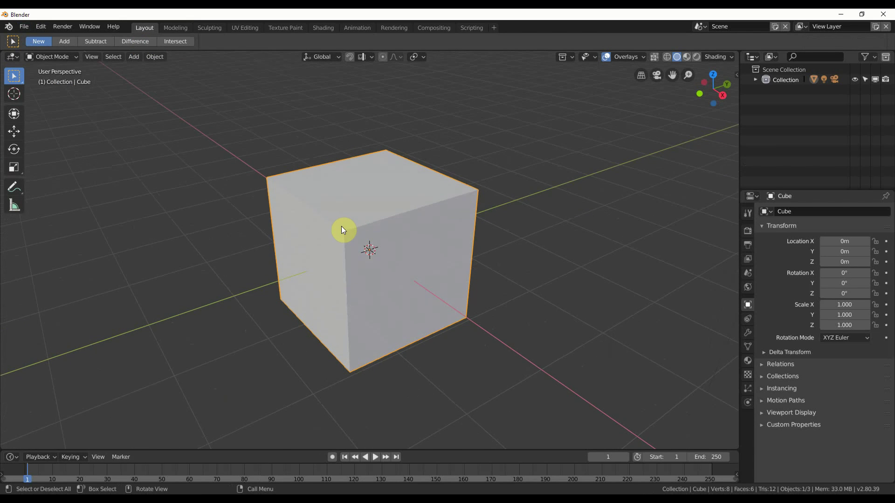
- Open the Sculpting workspace and enable Dyntopo, accepting its warning
{"action": "left_click", "coordinate": [212, 27]}
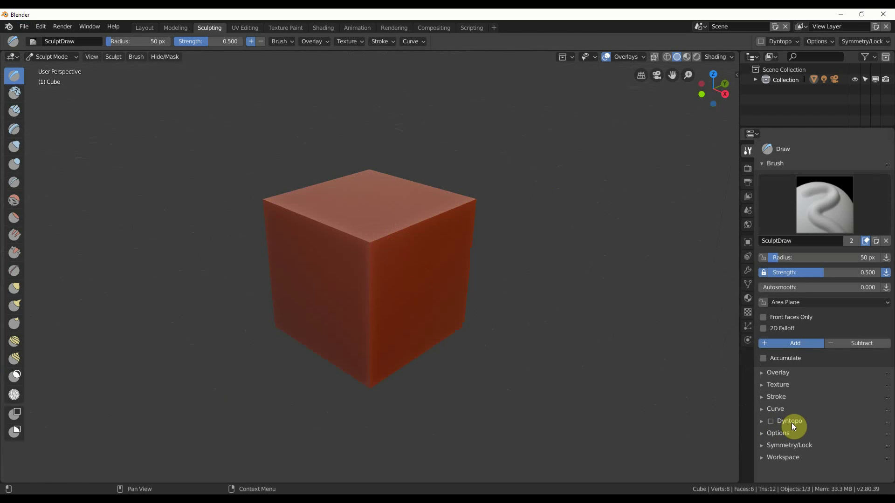
{"action": "left_click", "coordinate": [770, 422]}
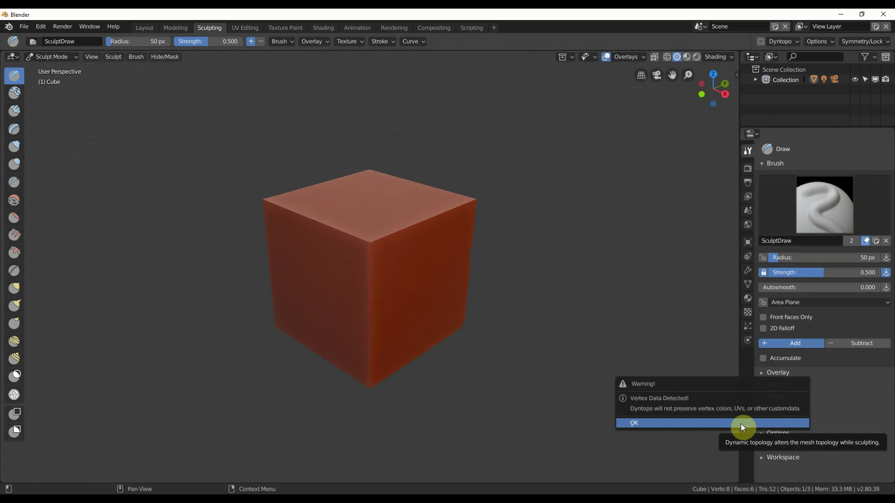
{"action": "left_click", "coordinate": [773, 423]}
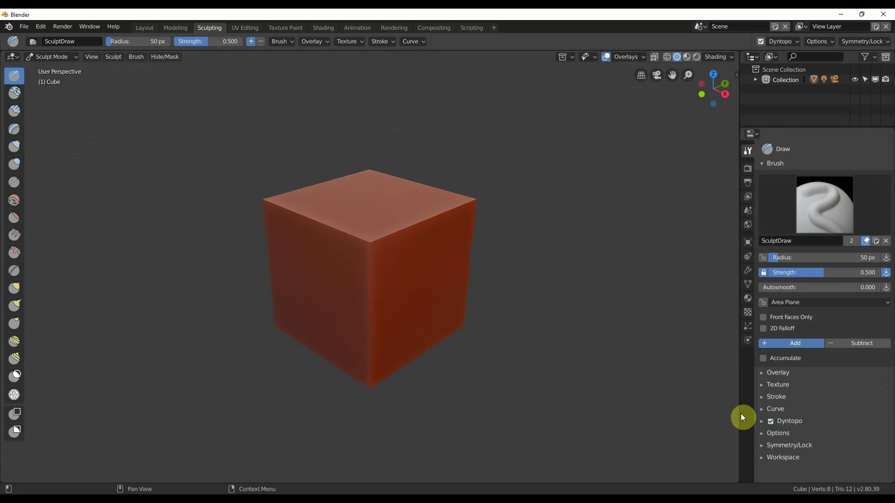
- Dent the top-left edge, raise a ridge and carve a groove on the front, and reshape the top edge
{"action": "mouse_move", "coordinate": [303, 237]}
{"action": "left_mouse_down"}
{"action": "mouse_move", "coordinate": [338, 199]}
{"action": "mouse_move", "coordinate": [319, 231]}
{"action": "mouse_move", "coordinate": [331, 217]}
{"action": "left_mouse_up"}
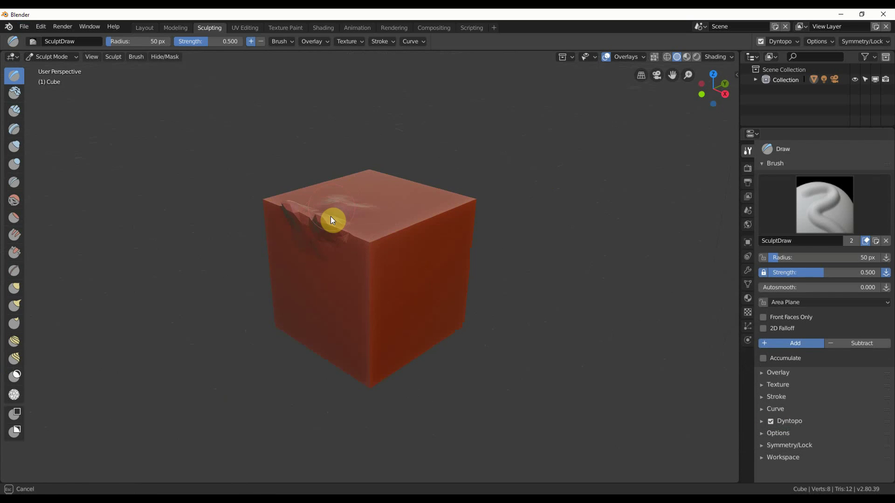
{"action": "left_click_drag", "start_coordinate": [429, 211], "coordinate": [409, 236]}
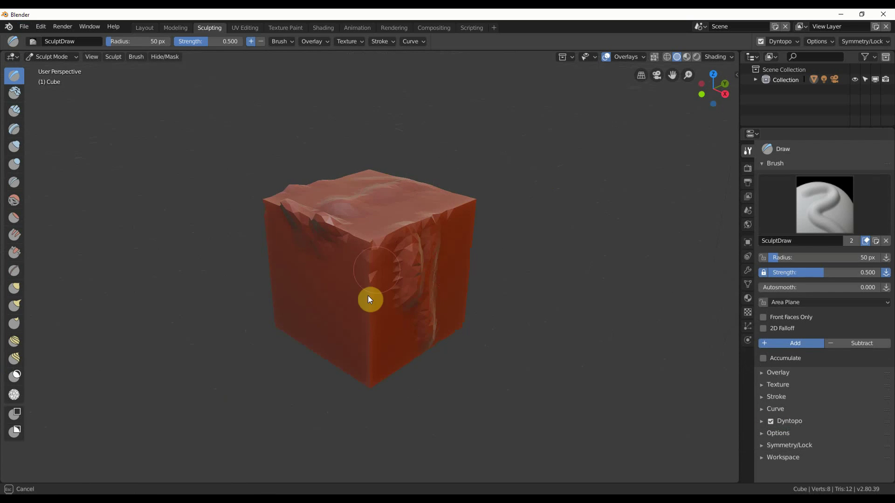
{"action": "mouse_move", "coordinate": [367, 296]}
{"action": "left_mouse_down"}
{"action": "mouse_move", "coordinate": [364, 387]}
{"action": "mouse_move", "coordinate": [366, 359]}
{"action": "mouse_move", "coordinate": [341, 343]}
{"action": "mouse_move", "coordinate": [339, 276]}
{"action": "mouse_move", "coordinate": [309, 308]}
{"action": "mouse_move", "coordinate": [299, 284]}
{"action": "left_mouse_up"}
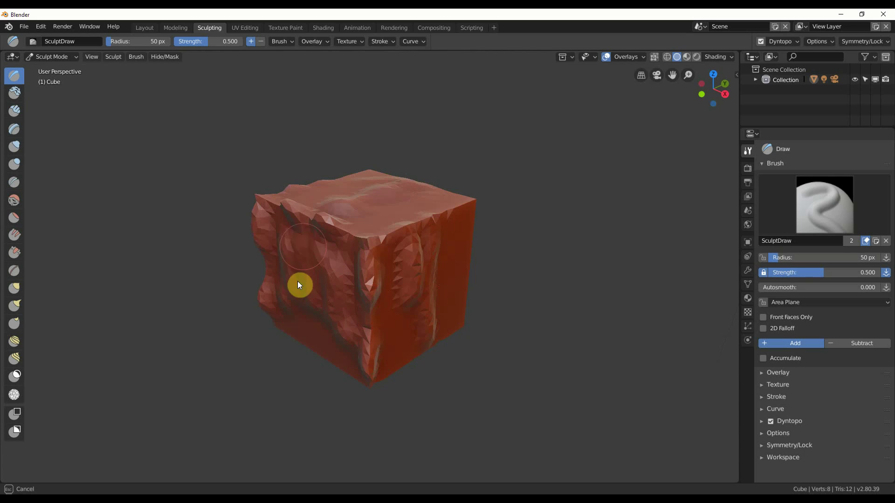
{"action": "left_click_drag", "start_coordinate": [350, 243], "coordinate": [393, 245]}
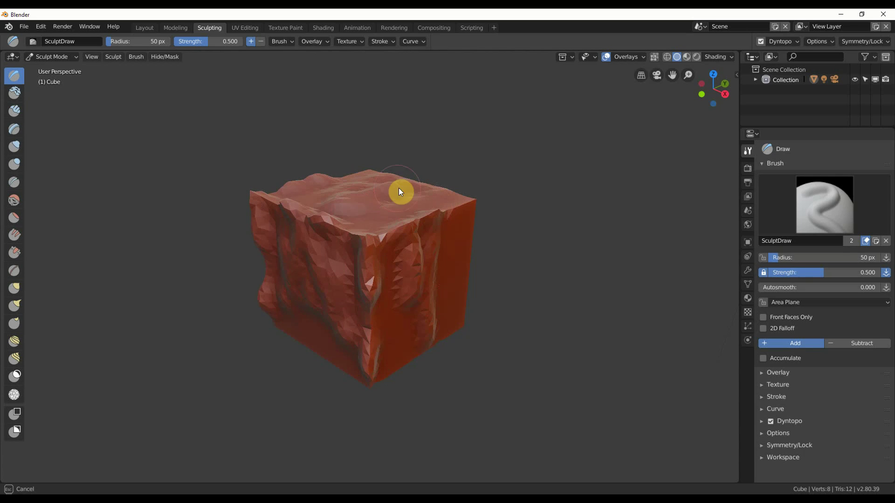
{"action": "left_click_drag", "start_coordinate": [431, 200], "coordinate": [398, 236]}
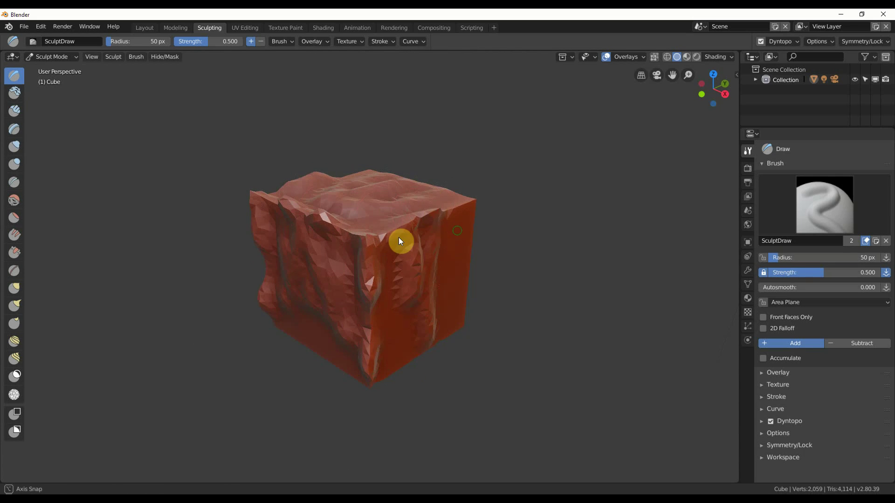
{"action": "middle_click_drag", "start_coordinate": [398, 236], "coordinate": [421, 227]}
{"action": "mouse_move", "coordinate": [422, 226]}
{"action": "left_mouse_down"}
{"action": "mouse_move", "coordinate": [398, 302]}
{"action": "mouse_move", "coordinate": [403, 366]}
{"action": "mouse_move", "coordinate": [384, 325]}
{"action": "mouse_move", "coordinate": [360, 361]}
{"action": "left_mouse_up"}
- Roughen the top, side face and lower front edge, adding a central crease and clay strips
{"action": "mouse_move", "coordinate": [362, 281]}
{"action": "left_mouse_down"}
{"action": "mouse_move", "coordinate": [346, 240]}
{"action": "mouse_move", "coordinate": [335, 268]}
{"action": "left_mouse_up"}
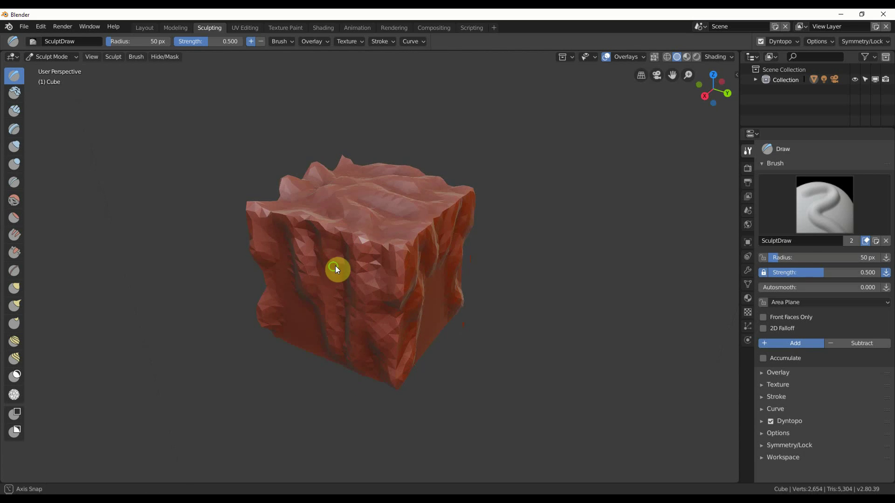
{"action": "middle_click_drag", "start_coordinate": [335, 268], "coordinate": [370, 353]}
{"action": "left_click_drag", "start_coordinate": [370, 354], "coordinate": [341, 313]}
{"action": "mouse_move", "coordinate": [340, 313]}
{"action": "middle_mouse_down"}
{"action": "mouse_move", "coordinate": [404, 250]}
{"action": "mouse_move", "coordinate": [310, 327]}
{"action": "middle_mouse_up"}
{"action": "left_click_drag", "start_coordinate": [310, 326], "coordinate": [360, 354]}
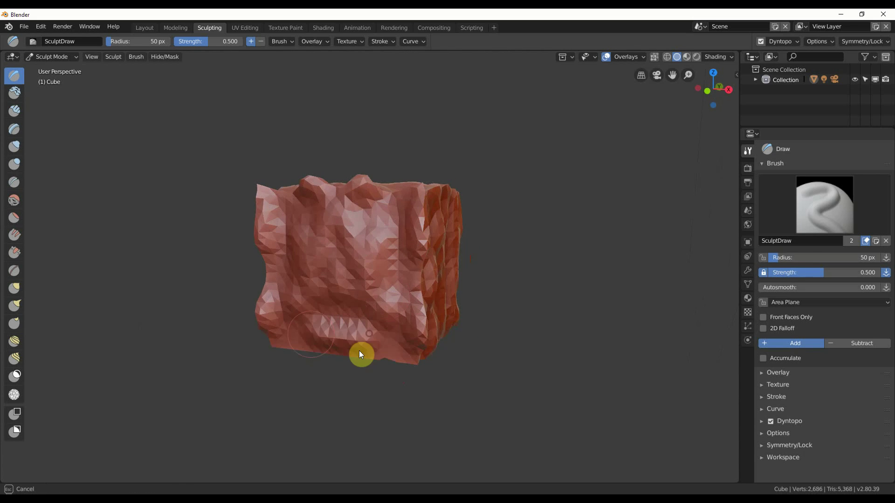
{"action": "mouse_move", "coordinate": [302, 349]}
{"action": "left_mouse_down"}
{"action": "mouse_move", "coordinate": [266, 346]}
{"action": "mouse_move", "coordinate": [352, 255]}
{"action": "mouse_move", "coordinate": [76, 161]}
{"action": "left_mouse_up"}
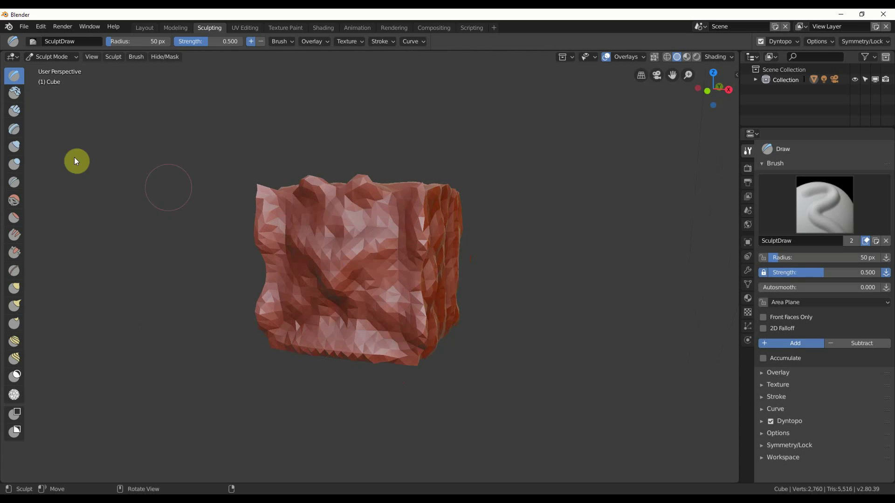
{"action": "mouse_move", "coordinate": [320, 244]}
{"action": "left_mouse_down"}
{"action": "mouse_move", "coordinate": [342, 244]}
{"action": "mouse_move", "coordinate": [291, 234]}
{"action": "mouse_move", "coordinate": [375, 211]}
{"action": "mouse_move", "coordinate": [422, 228]}
{"action": "left_mouse_up"}
{"action": "middle_click_drag", "start_coordinate": [422, 229], "coordinate": [404, 237]}
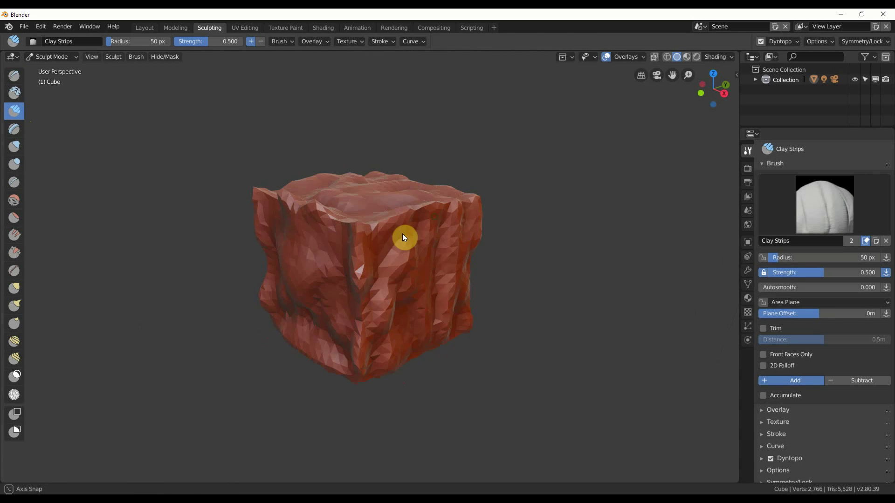
{"action": "left_click_drag", "start_coordinate": [438, 200], "coordinate": [389, 214]}
- Switch to the Layer brush and raise the cube's top and right side
{"action": "left_click", "coordinate": [14, 148]}
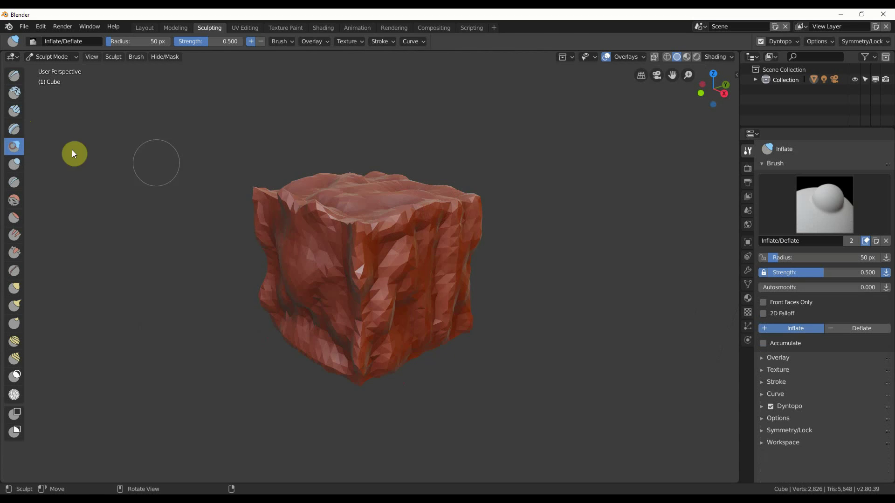
{"action": "left_click", "coordinate": [14, 129]}
{"action": "mouse_move", "coordinate": [473, 238]}
{"action": "left_mouse_down"}
{"action": "mouse_move", "coordinate": [427, 248]}
{"action": "mouse_move", "coordinate": [373, 227]}
{"action": "mouse_move", "coordinate": [454, 201]}
{"action": "left_mouse_up"}
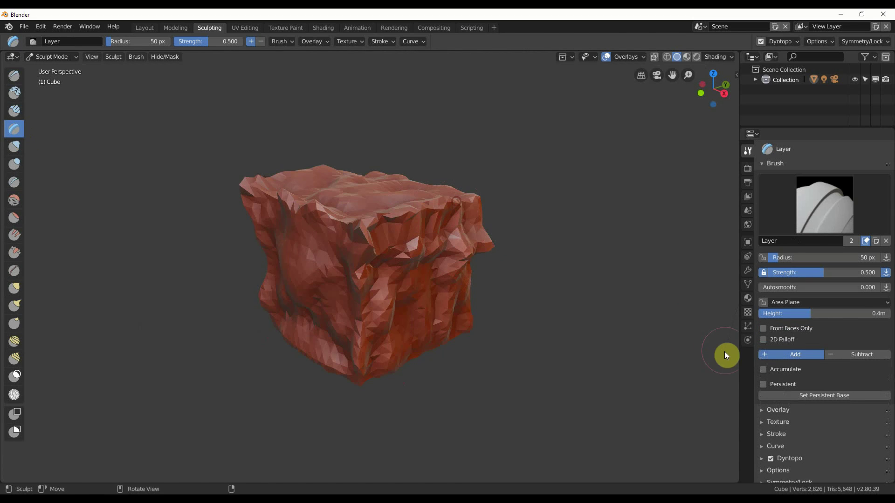
{"action": "middle_click_drag", "start_coordinate": [557, 288], "coordinate": [512, 283]}
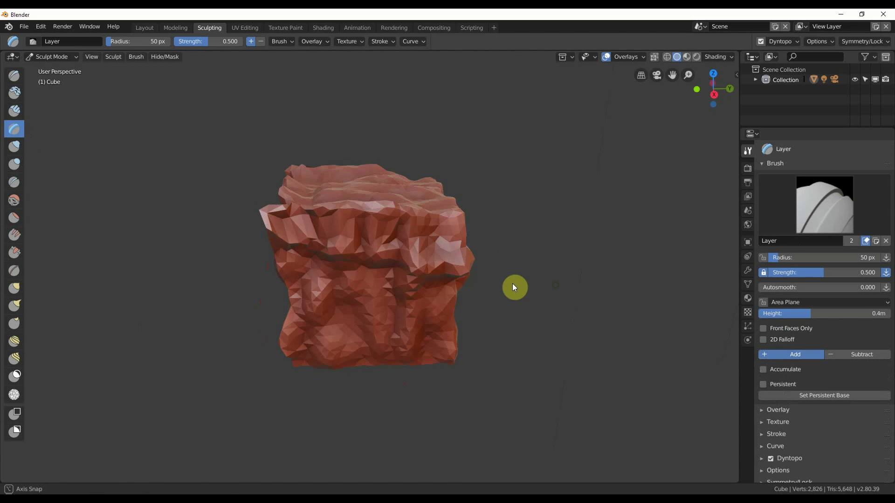
- Raise a bump on the cube's top and briefly check the symmetry and lock settings
{"action": "left_click", "coordinate": [372, 203]}
{"action": "scroll", "coordinate": [775, 472], "scroll_direction": "down", "scroll_amount": 2}
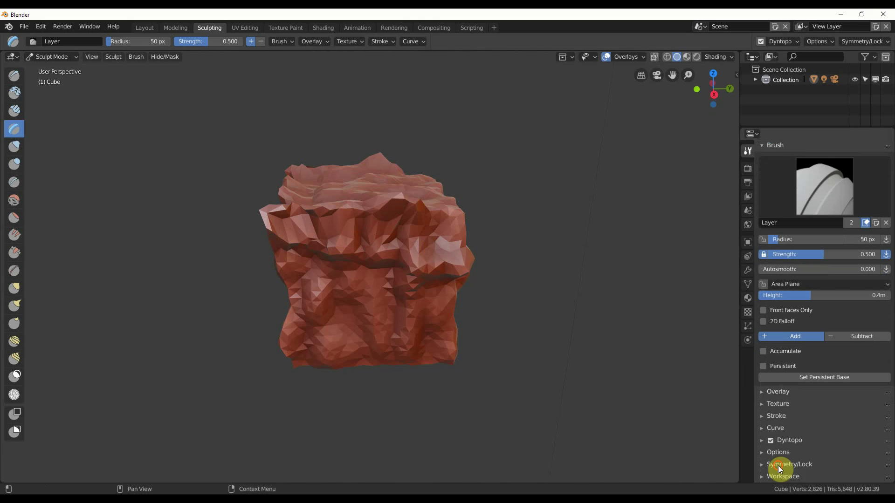
{"action": "left_click", "coordinate": [786, 466]}
{"action": "scroll", "coordinate": [806, 448], "scroll_direction": "down", "scroll_amount": 5}
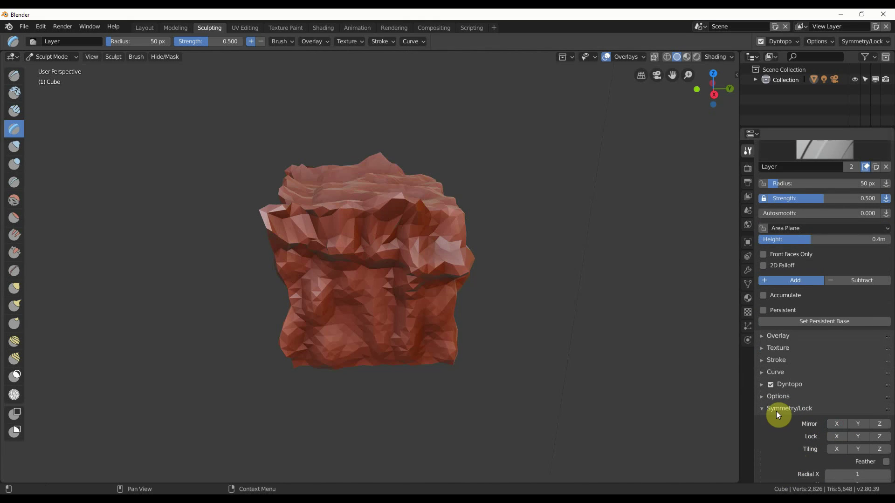
{"action": "scroll", "coordinate": [798, 427], "scroll_direction": "down", "scroll_amount": 3}
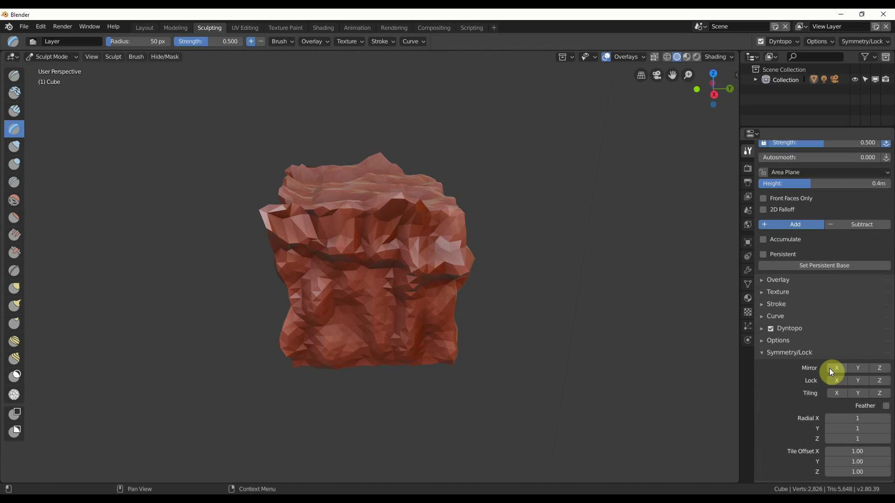
{"action": "left_click", "coordinate": [765, 355]}
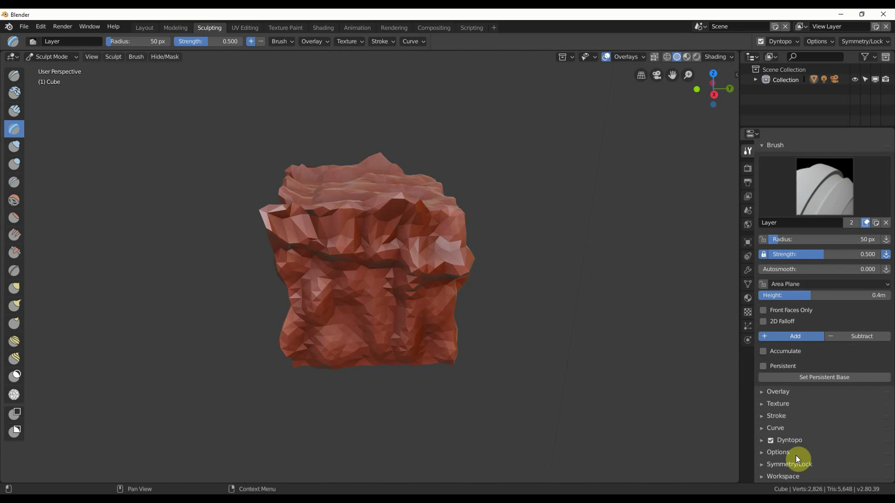
- Carve a groove down the front face and switch back to the Draw brush
{"action": "middle_click_drag", "start_coordinate": [426, 306], "coordinate": [459, 303]}
{"action": "mouse_move", "coordinate": [459, 305]}
{"action": "left_mouse_down"}
{"action": "mouse_move", "coordinate": [339, 212]}
{"action": "mouse_move", "coordinate": [347, 208]}
{"action": "mouse_move", "coordinate": [326, 298]}
{"action": "mouse_move", "coordinate": [232, 230]}
{"action": "mouse_move", "coordinate": [253, 238]}
{"action": "mouse_move", "coordinate": [454, 236]}
{"action": "mouse_move", "coordinate": [447, 254]}
{"action": "mouse_move", "coordinate": [379, 233]}
{"action": "mouse_move", "coordinate": [360, 194]}
{"action": "left_mouse_up"}
{"action": "left_click", "coordinate": [14, 75]}
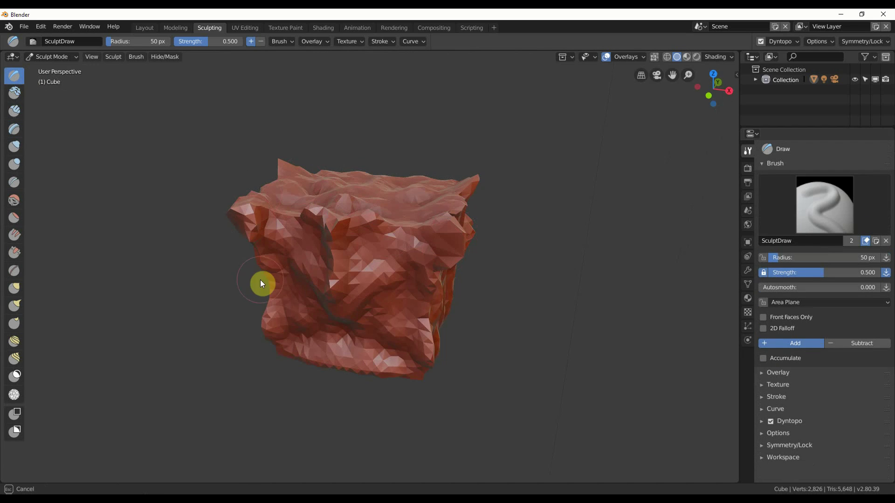
{"action": "middle_click_drag", "start_coordinate": [309, 330], "coordinate": [370, 306]}
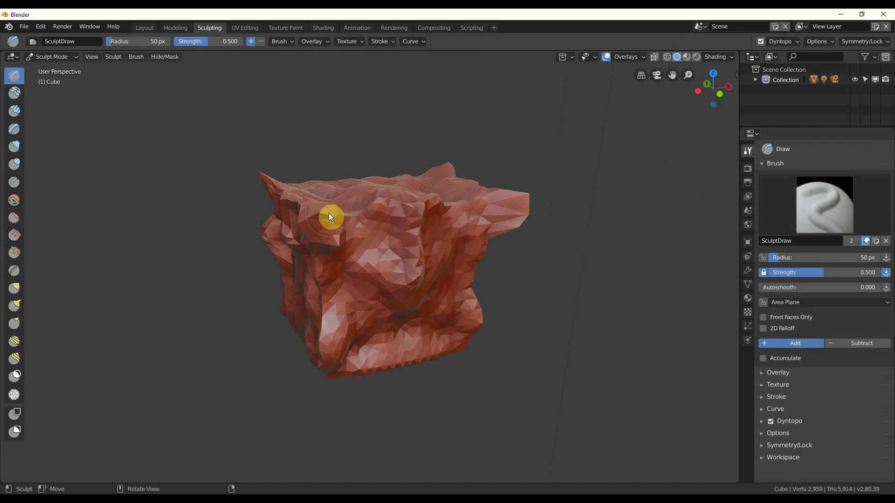
- Enter Edit Mode and orbit around the sculpted cube to examine its triangle wireframe
{"action": "key", "text": "Tab"}
{"action": "middle_click_drag", "start_coordinate": [428, 262], "coordinate": [362, 278]}
{"action": "scroll", "coordinate": [362, 277], "scroll_direction": "up", "scroll_amount": 4}
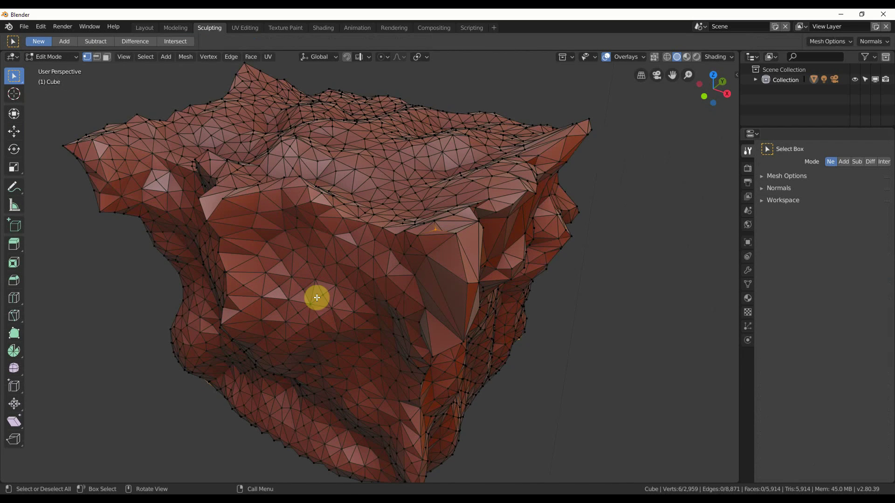
{"action": "middle_click_drag", "start_coordinate": [260, 284], "coordinate": [330, 256]}
{"action": "middle_click_drag", "start_coordinate": [322, 313], "coordinate": [340, 334]}
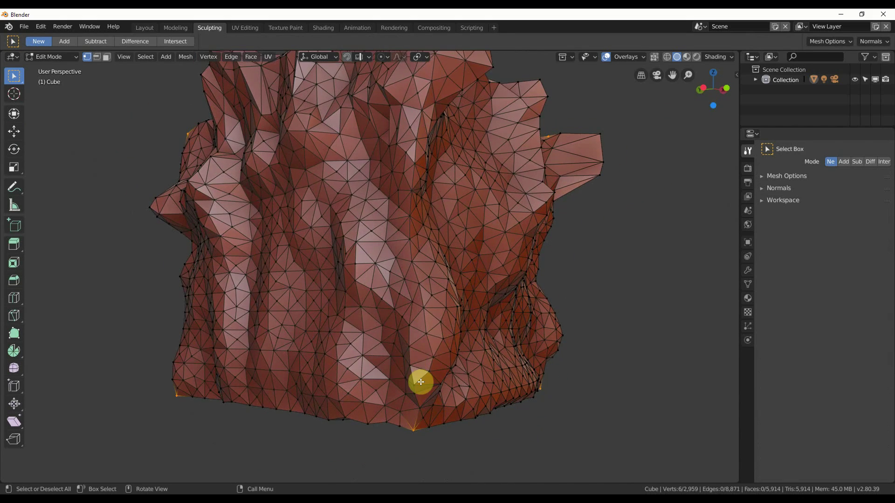
{"action": "scroll", "coordinate": [420, 381], "scroll_direction": "down", "scroll_amount": 3}
{"action": "middle_click_drag", "start_coordinate": [410, 334], "coordinate": [376, 276]}
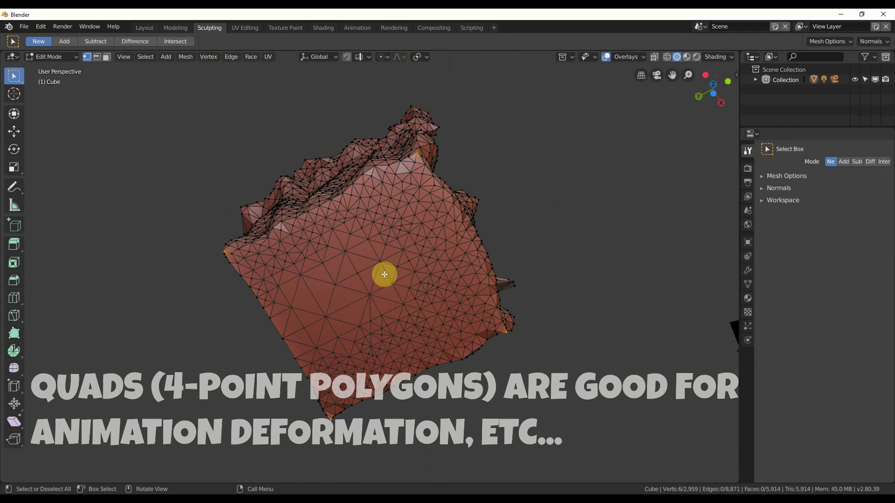
- View the mesh from front-facing angles, then return to the Layout workspace
{"action": "middle_click_drag", "start_coordinate": [408, 239], "coordinate": [343, 308]}
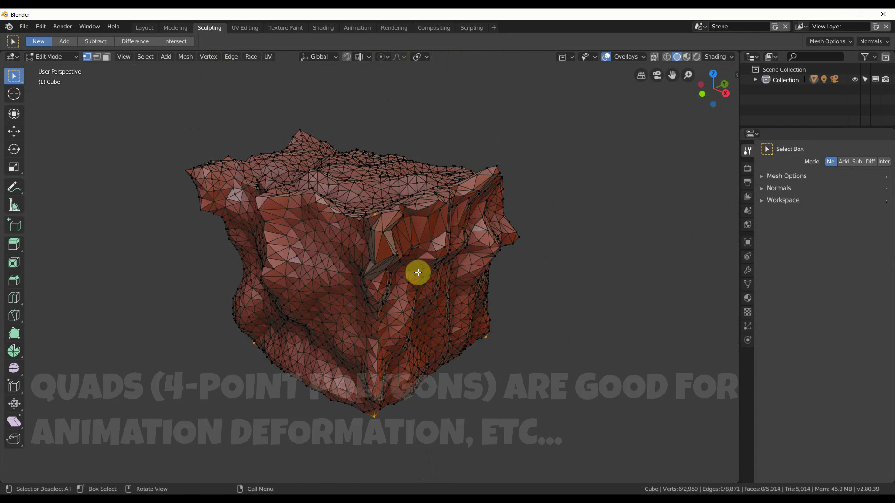
{"action": "scroll", "coordinate": [410, 297], "scroll_direction": "down", "scroll_amount": 1}
{"action": "scroll", "coordinate": [364, 266], "scroll_direction": "up", "scroll_amount": 3}
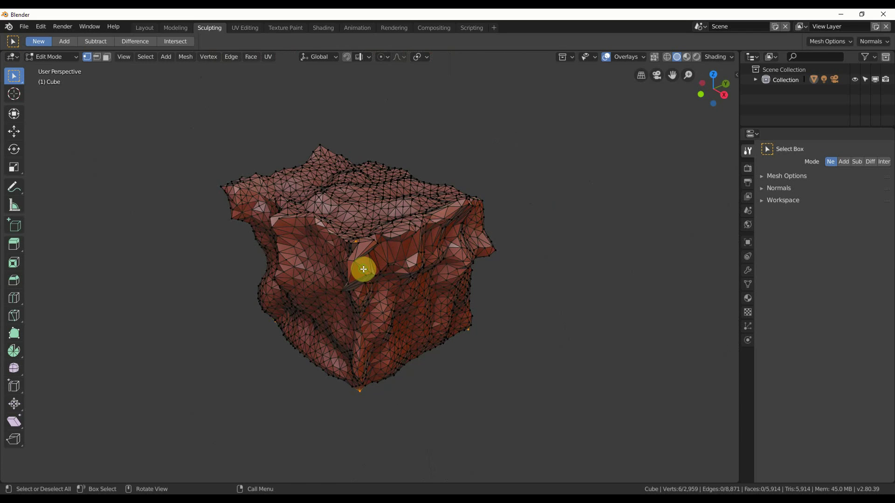
{"action": "middle_click_drag", "start_coordinate": [352, 269], "coordinate": [385, 260]}
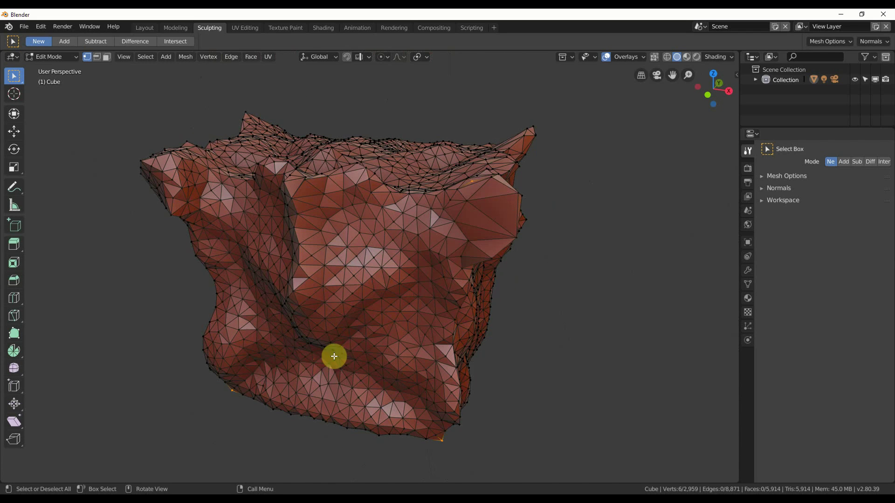
{"action": "middle_click_drag", "start_coordinate": [317, 366], "coordinate": [308, 267]}
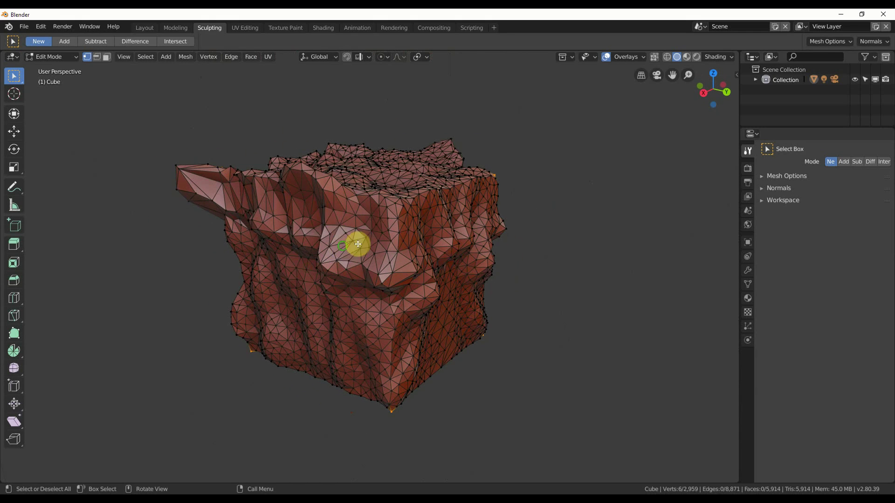
{"action": "middle_click_drag", "start_coordinate": [356, 242], "coordinate": [340, 271]}
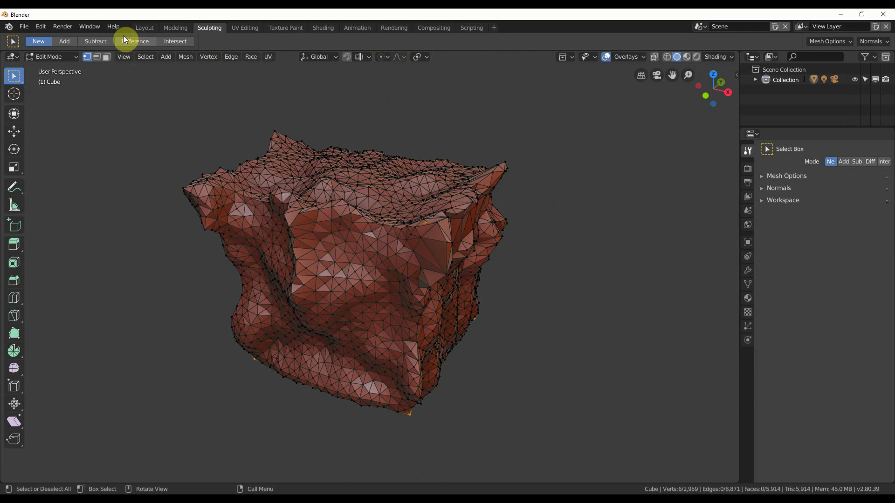
{"action": "left_click", "coordinate": [139, 28]}
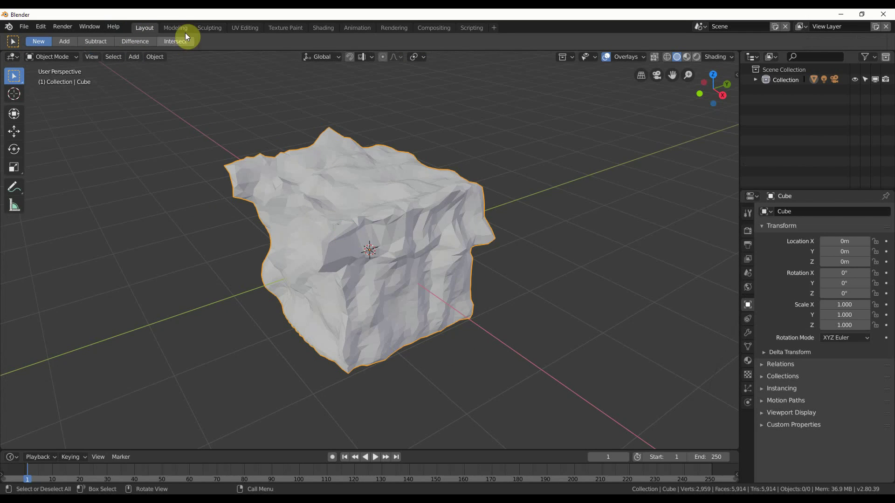
- Select the entire sculpted mesh in Face select mode in the Modeling workspace
{"action": "left_click", "coordinate": [170, 27]}
{"action": "scroll", "coordinate": [377, 276], "scroll_direction": "up", "scroll_amount": 5}
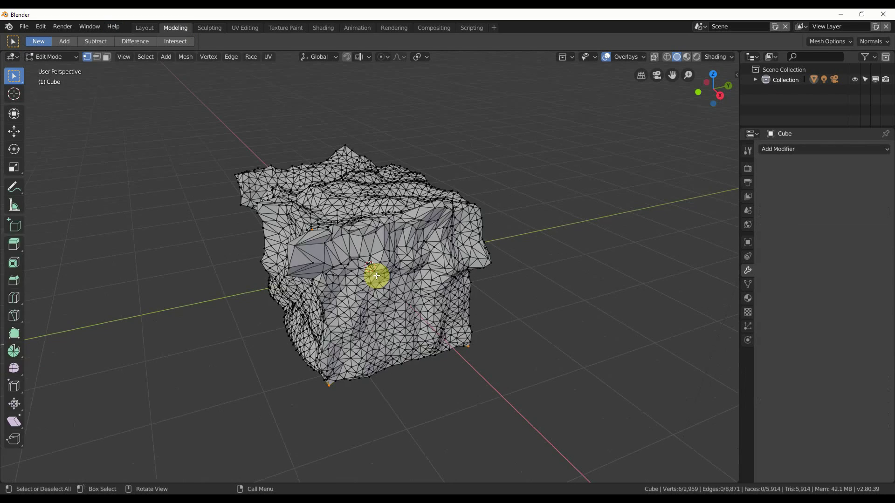
{"action": "key", "text": "Tab"}
{"action": "key", "text": "Tab"}
{"action": "key", "text": "a"}
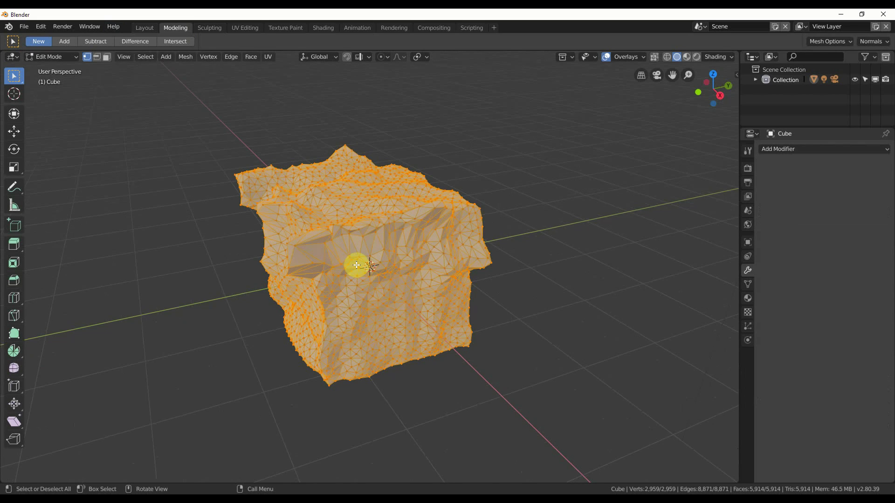
{"action": "mouse_move", "coordinate": [356, 264]}
{"action": "middle_mouse_down"}
{"action": "mouse_move", "coordinate": [386, 261]}
{"action": "mouse_move", "coordinate": [365, 274]}
{"action": "middle_mouse_up"}
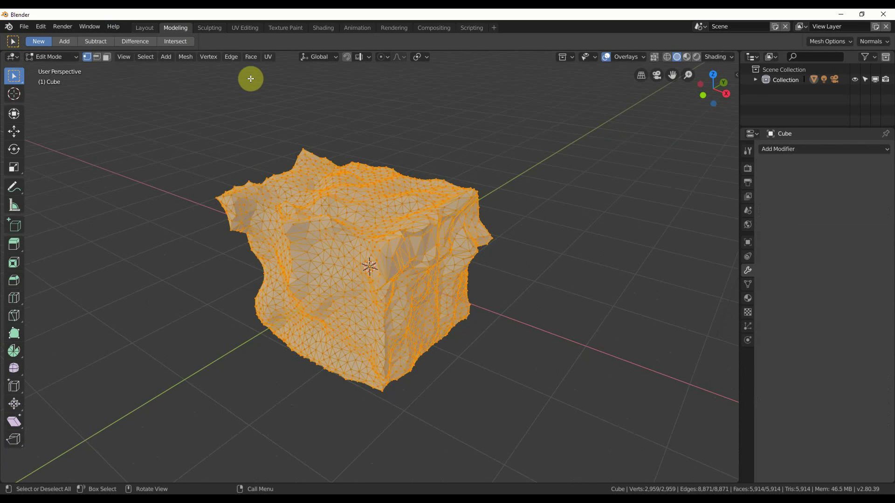
{"action": "key", "text": "3"}
- Join the mesh's triangles with Tris to Quads, cutting it from 5,914 to 3,817 faces
{"action": "left_click", "coordinate": [256, 56]}
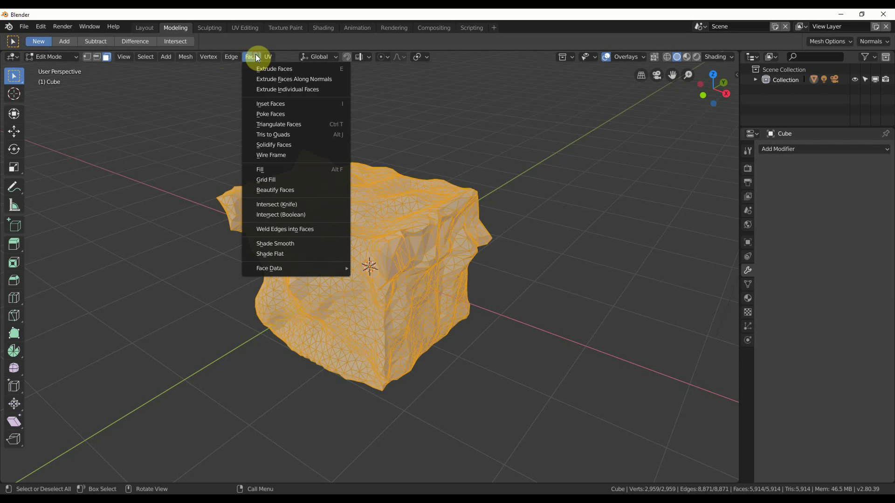
{"action": "left_click", "coordinate": [271, 134]}
{"action": "middle_click_drag", "start_coordinate": [324, 214], "coordinate": [398, 261]}
{"action": "scroll", "coordinate": [377, 228], "scroll_direction": "up", "scroll_amount": 3}
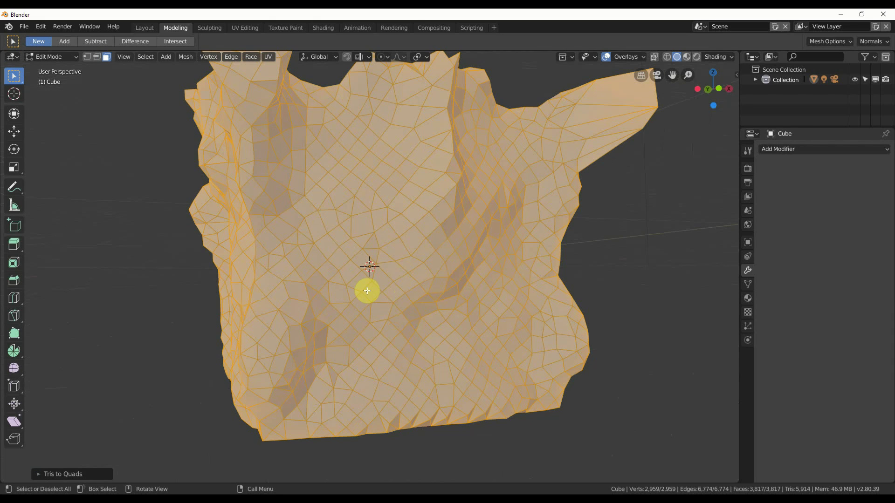
{"action": "middle_click_drag", "start_coordinate": [480, 247], "coordinate": [439, 258]}
{"action": "scroll", "coordinate": [416, 276], "scroll_direction": "down", "scroll_amount": 4}
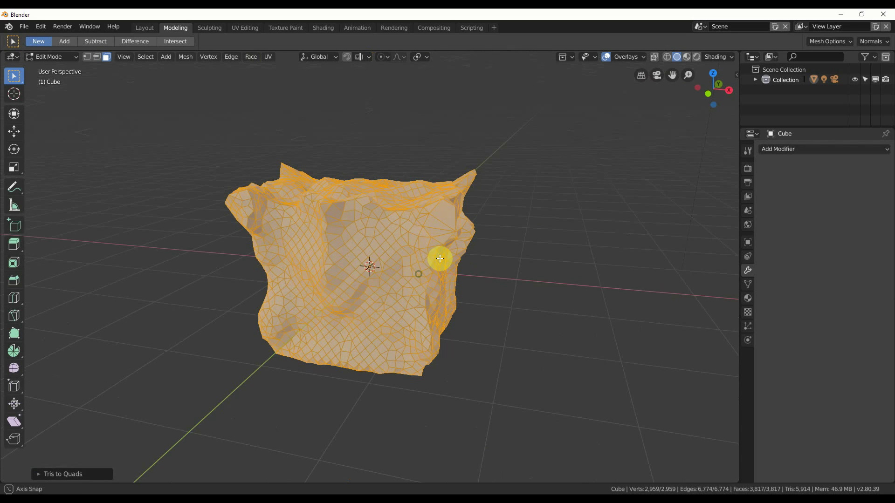
{"action": "middle_click_drag", "start_coordinate": [367, 256], "coordinate": [344, 270]}
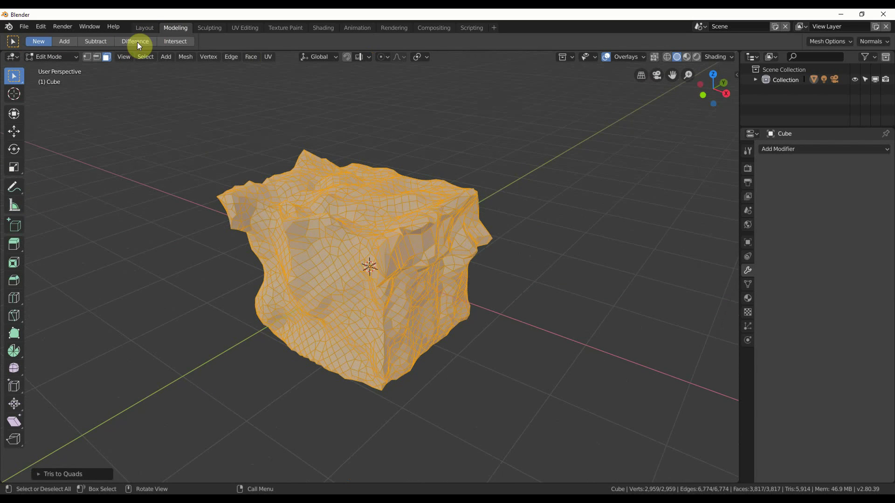
- Re-enable Dyntopo in Sculpting, accepting the Vertex Data warning, and stroke across the cube's top
{"action": "left_click", "coordinate": [144, 28]}
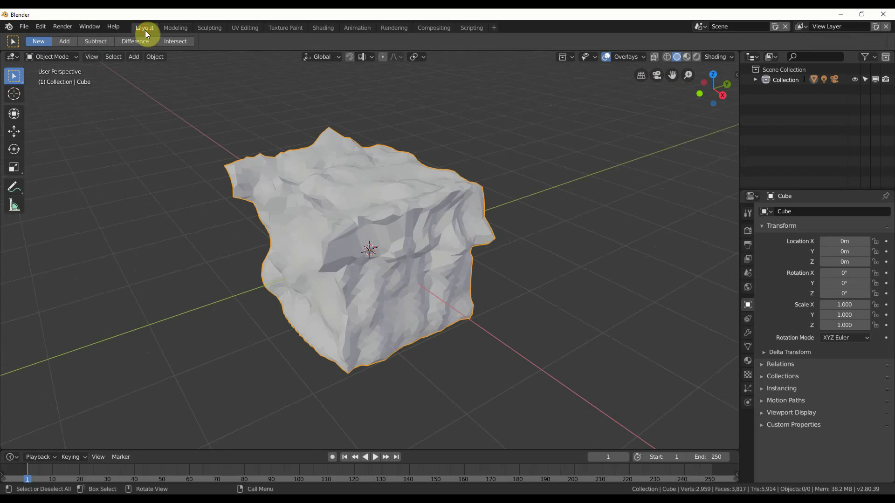
{"action": "left_click", "coordinate": [211, 27]}
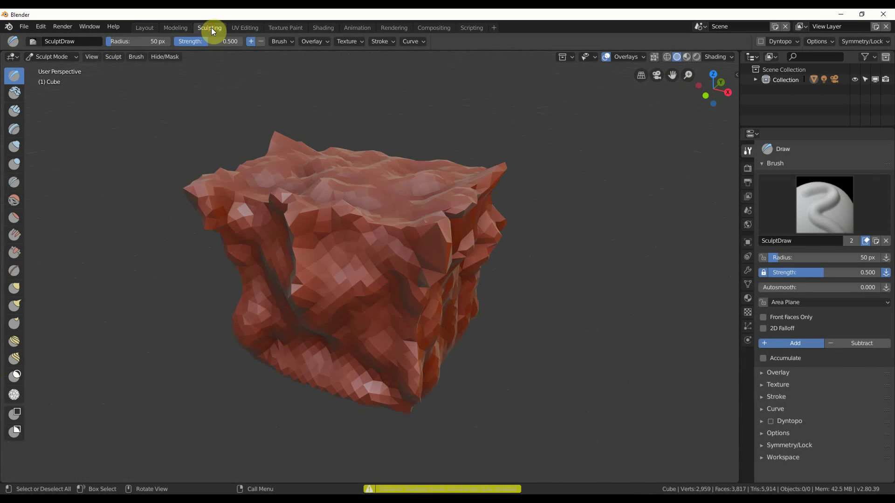
{"action": "left_click", "coordinate": [768, 421]}
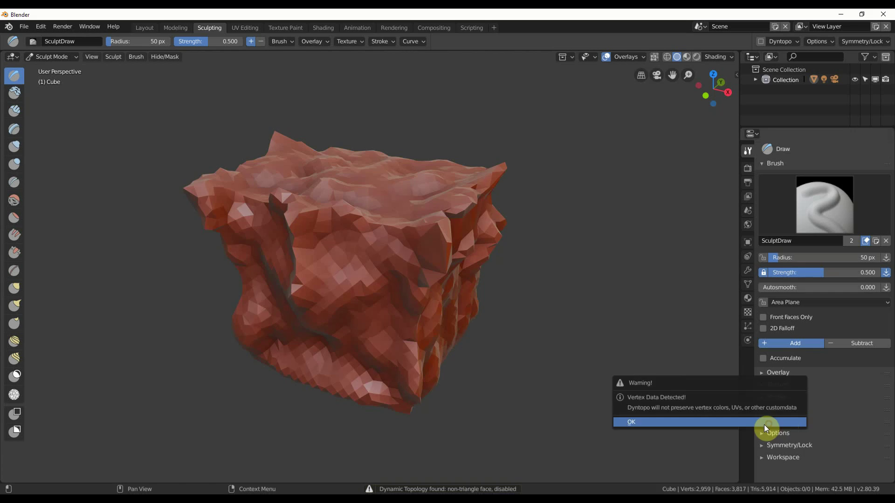
{"action": "left_click", "coordinate": [764, 424]}
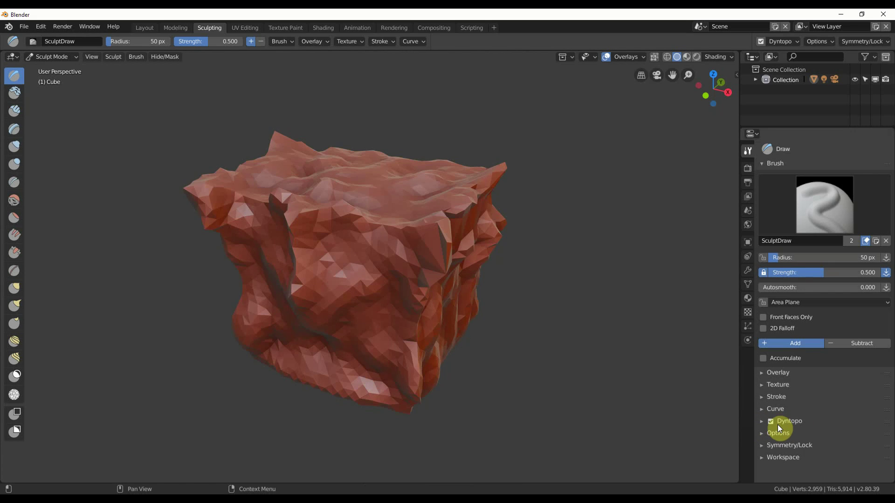
{"action": "mouse_move", "coordinate": [328, 269]}
{"action": "left_mouse_down"}
{"action": "mouse_move", "coordinate": [372, 243]}
{"action": "mouse_move", "coordinate": [454, 224]}
{"action": "mouse_move", "coordinate": [450, 244]}
{"action": "mouse_move", "coordinate": [379, 269]}
{"action": "mouse_move", "coordinate": [321, 203]}
{"action": "mouse_move", "coordinate": [380, 174]}
{"action": "mouse_move", "coordinate": [430, 181]}
{"action": "mouse_move", "coordinate": [306, 184]}
{"action": "mouse_move", "coordinate": [246, 215]}
{"action": "mouse_move", "coordinate": [324, 325]}
{"action": "mouse_move", "coordinate": [270, 354]}
{"action": "mouse_move", "coordinate": [416, 403]}
{"action": "mouse_move", "coordinate": [415, 374]}
{"action": "mouse_move", "coordinate": [282, 371]}
{"action": "mouse_move", "coordinate": [242, 345]}
{"action": "left_mouse_up"}
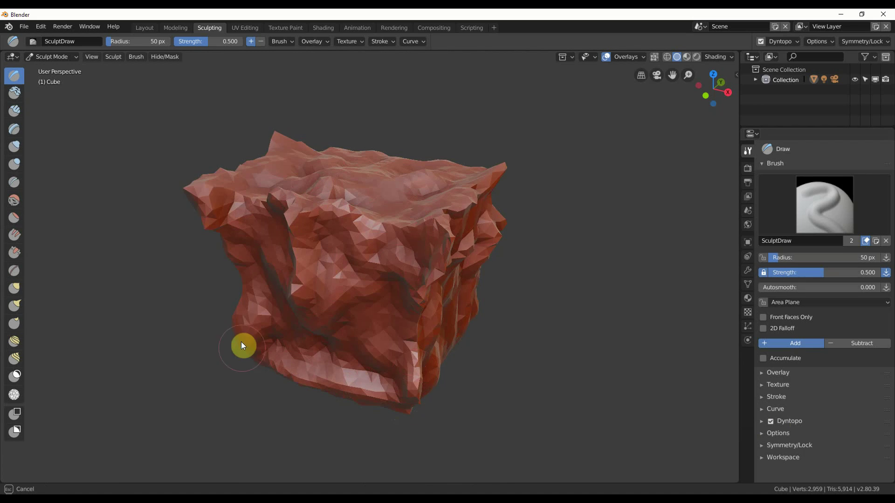
- Draw Dyntopo strokes along the bottom edge and up the front-left face, reaching 7,606 triangles
{"action": "middle_click_drag", "start_coordinate": [314, 322], "coordinate": [338, 353]}
{"action": "mouse_move", "coordinate": [338, 353]}
{"action": "left_mouse_down"}
{"action": "mouse_move", "coordinate": [325, 296]}
{"action": "mouse_move", "coordinate": [335, 291]}
{"action": "left_mouse_up"}
{"action": "mouse_move", "coordinate": [348, 279]}
{"action": "middle_mouse_down"}
{"action": "mouse_move", "coordinate": [447, 280]}
{"action": "mouse_move", "coordinate": [380, 262]}
{"action": "middle_mouse_up"}
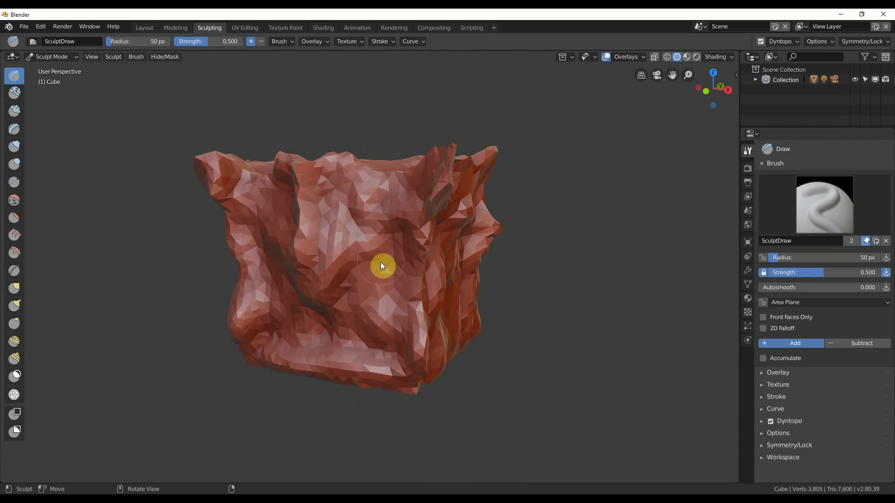